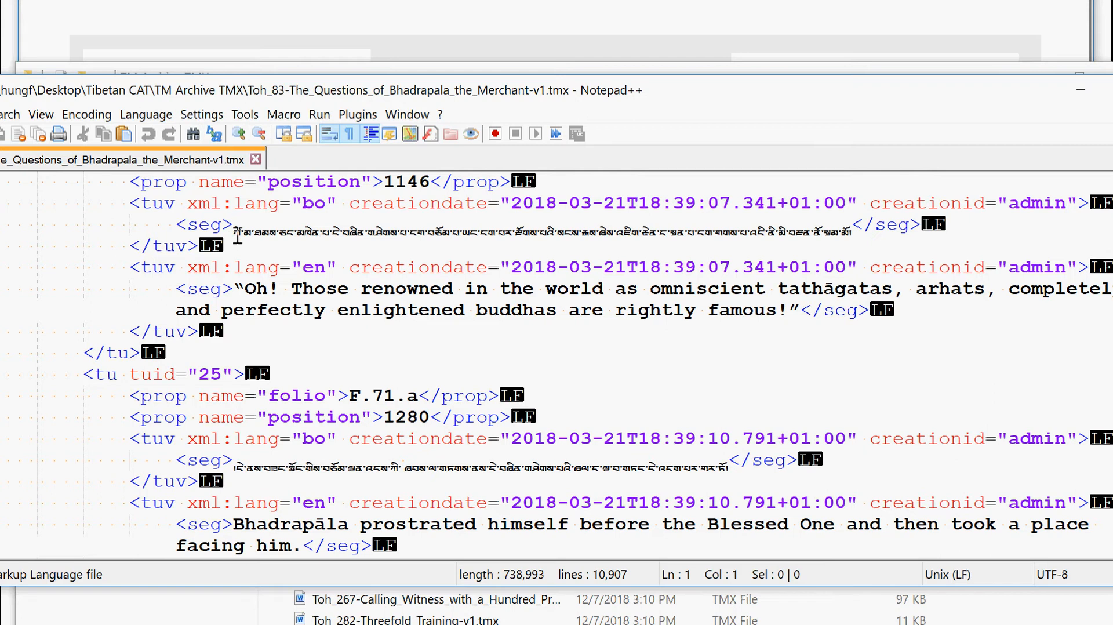
- Compare the Toh_83 TMX unit's Tibetan and English text, then close Notepad++ and minimize the TM Archive folder
{"action": "left_click_drag", "start_coordinate": [238, 235], "coordinate": [855, 232]}
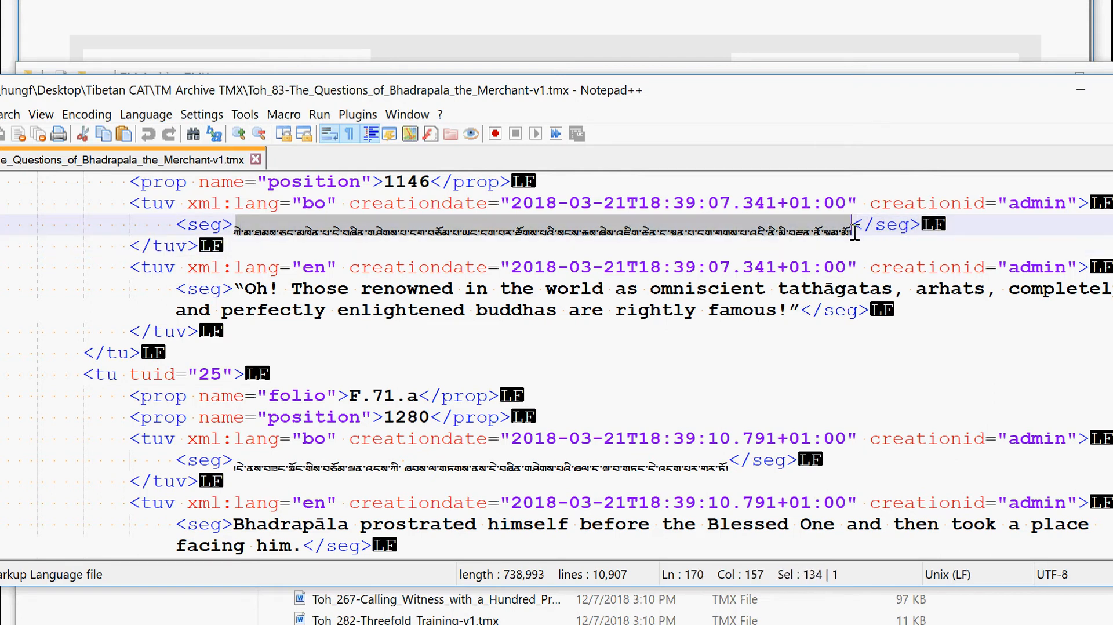
{"action": "left_click_drag", "start_coordinate": [244, 290], "coordinate": [796, 312]}
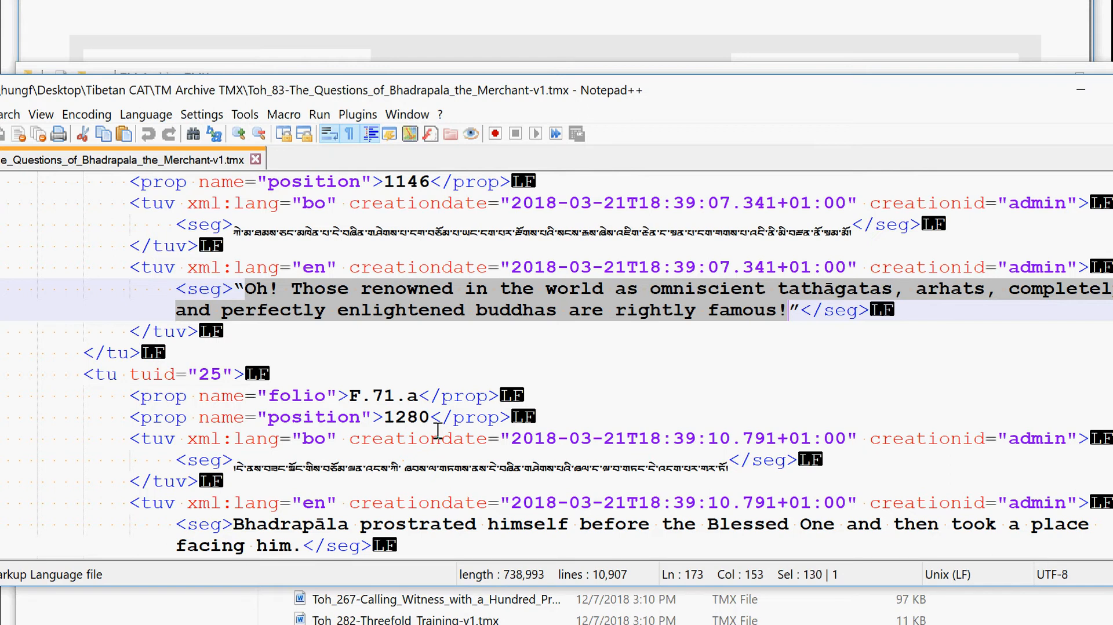
{"action": "scroll", "coordinate": [472, 371], "scroll_direction": "down", "scroll_amount": 15}
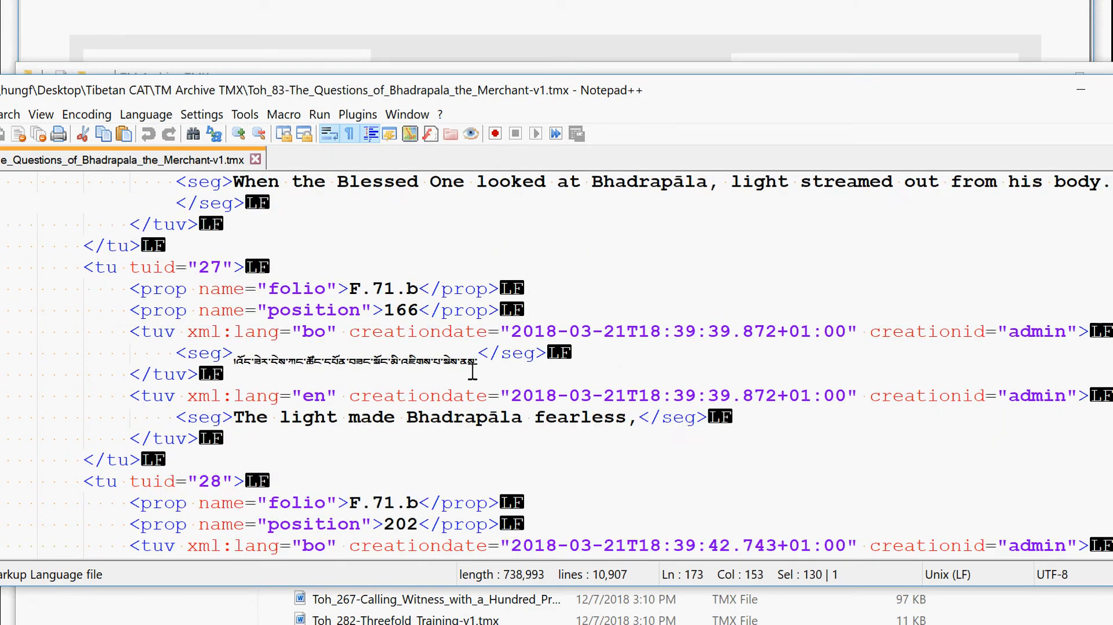
{"action": "scroll", "coordinate": [472, 371], "scroll_direction": "up", "scroll_amount": 20}
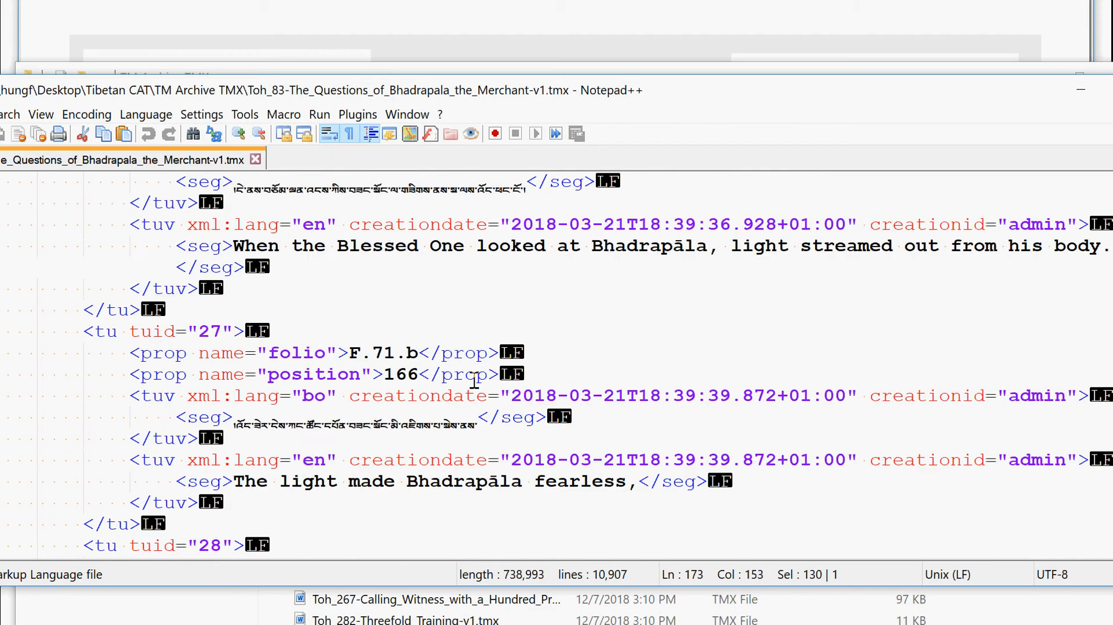
{"action": "scroll", "coordinate": [475, 385], "scroll_direction": "up", "scroll_amount": 1}
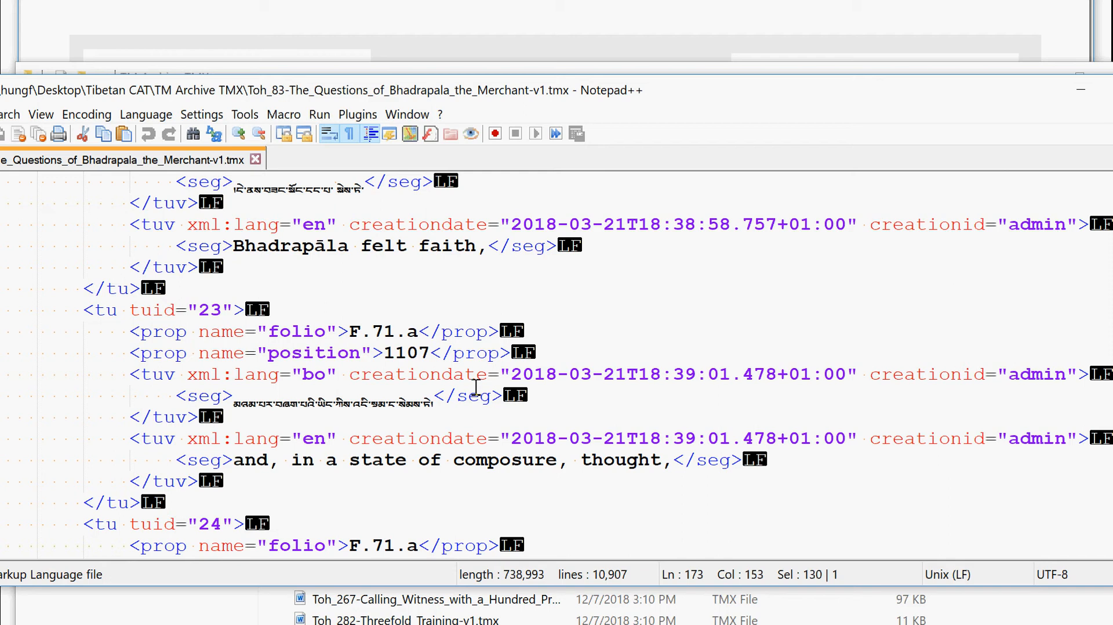
{"action": "scroll", "coordinate": [476, 385], "scroll_direction": "up", "scroll_amount": 20}
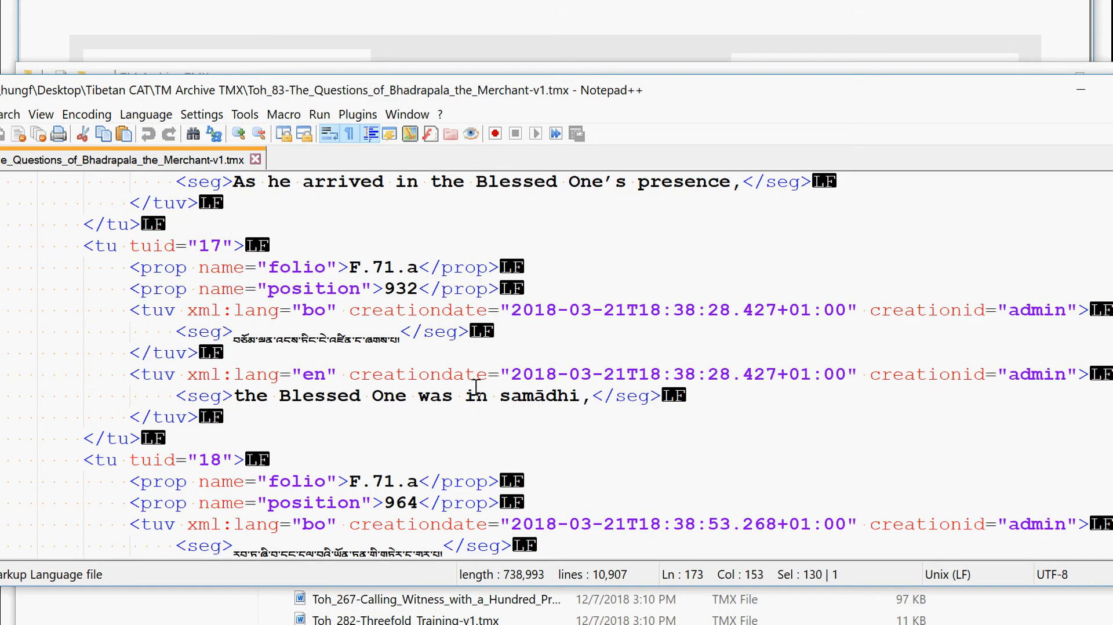
{"action": "scroll", "coordinate": [475, 386], "scroll_direction": "up", "scroll_amount": 7}
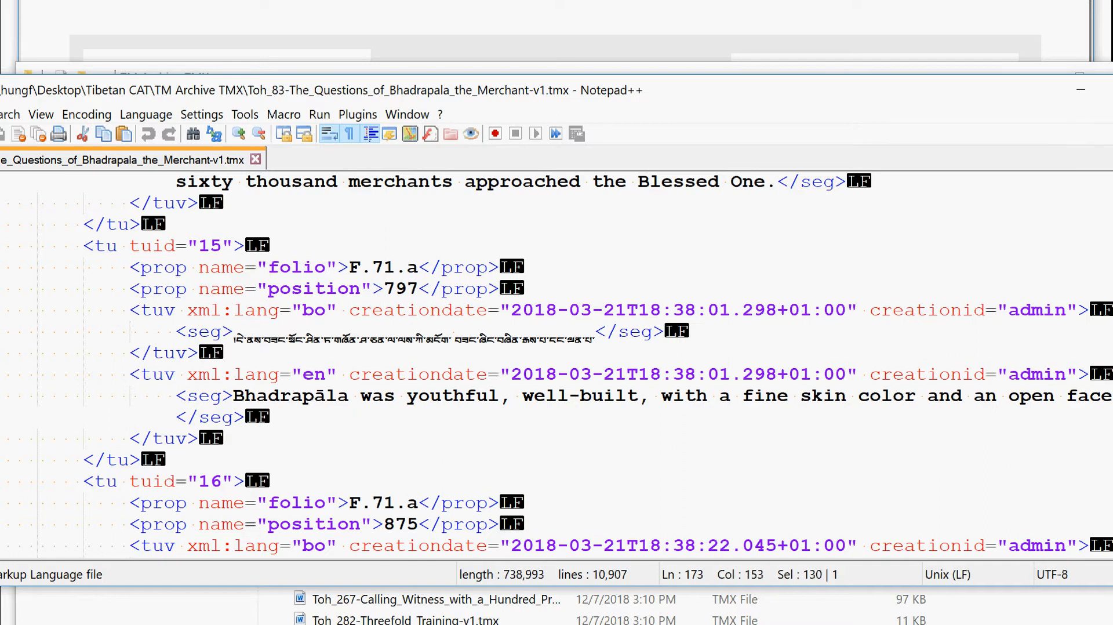
{"action": "key", "text": "alt+F4"}
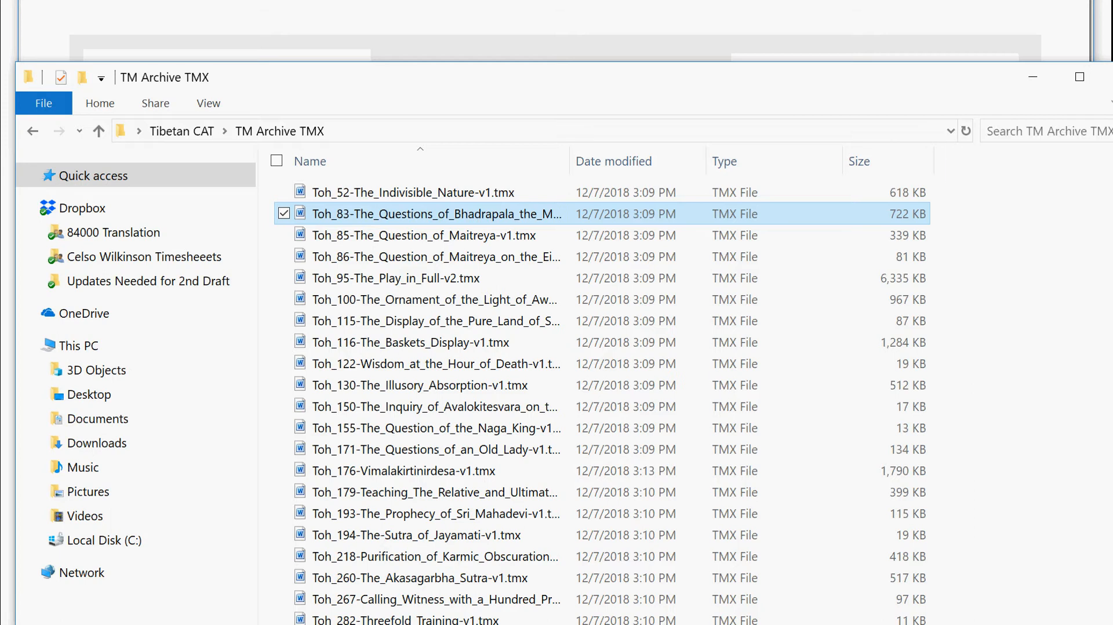
{"action": "left_click", "coordinate": [1032, 77]}
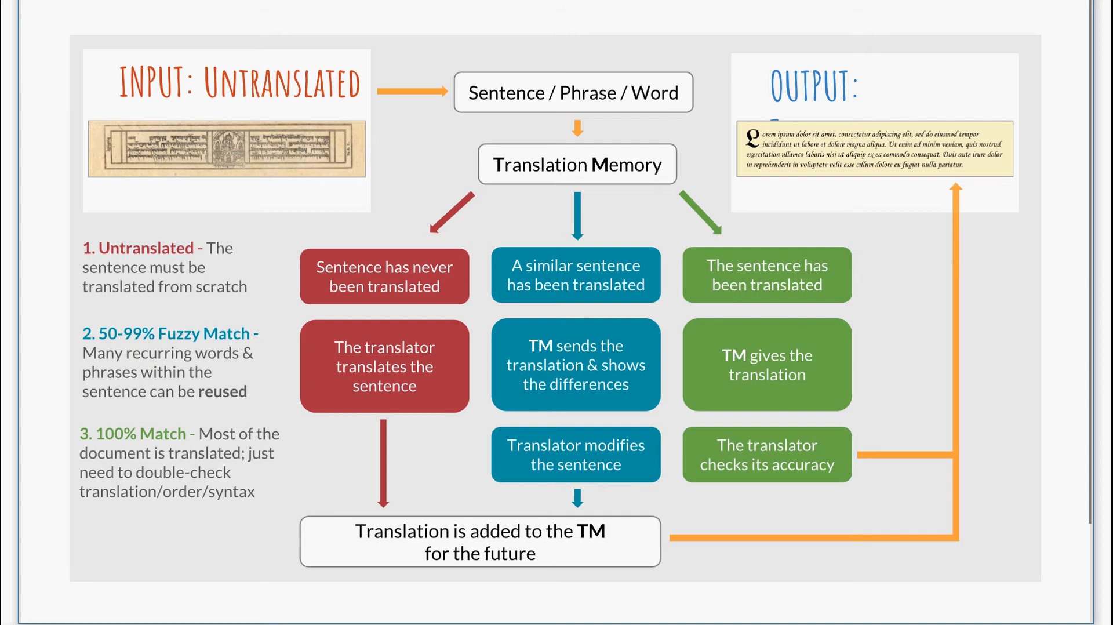
- Browse Toh 114.docx and activate its first segment, showing the 'In the language of Tibet,' fuzzy match
{"action": "left_click", "coordinate": [134, 623]}
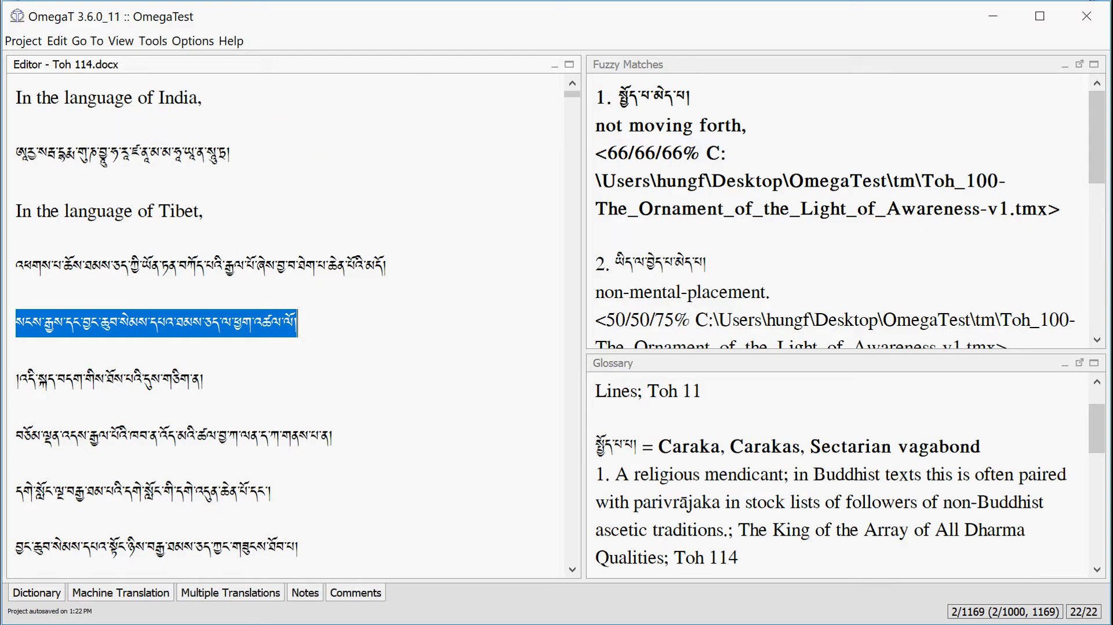
{"action": "mouse_move", "coordinate": [117, 600]}
{"action": "scroll", "coordinate": [369, 350], "scroll_direction": "down", "scroll_amount": 10}
{"action": "scroll", "coordinate": [355, 367], "scroll_direction": "down", "scroll_amount": 10}
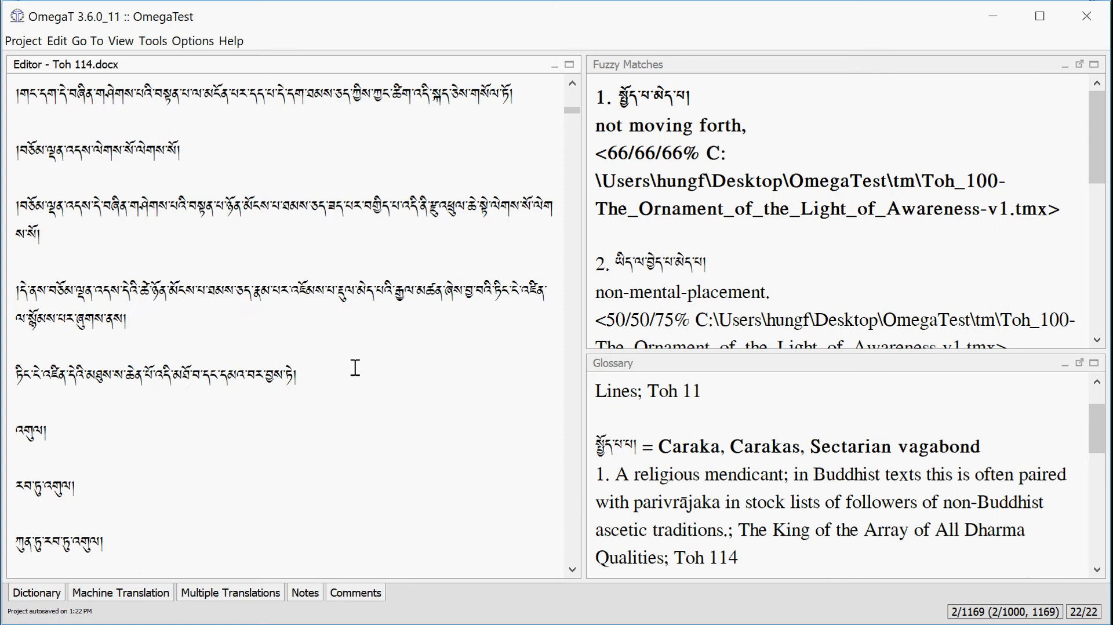
{"action": "scroll", "coordinate": [354, 381], "scroll_direction": "up", "scroll_amount": 15}
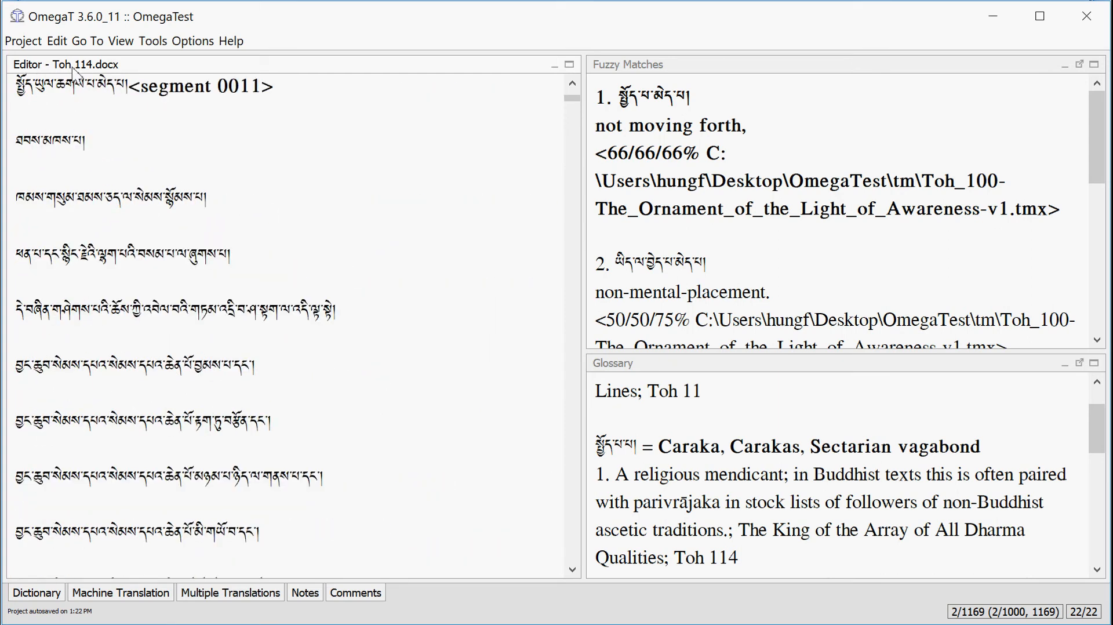
{"action": "scroll", "coordinate": [245, 321], "scroll_direction": "up", "scroll_amount": 5}
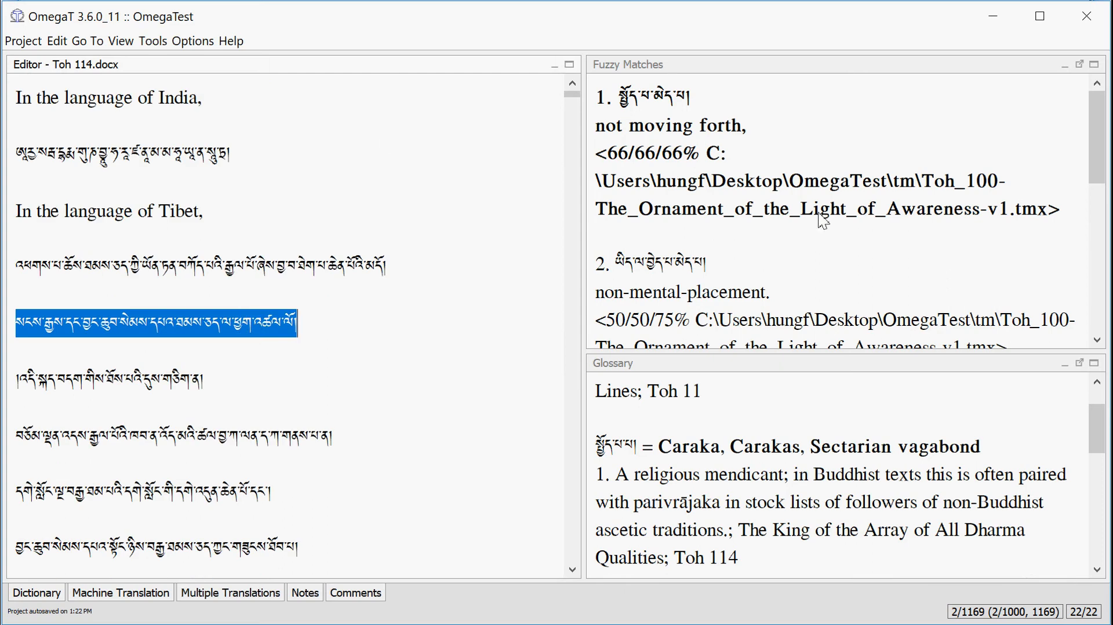
{"action": "scroll", "coordinate": [277, 279], "scroll_direction": "down", "scroll_amount": 10}
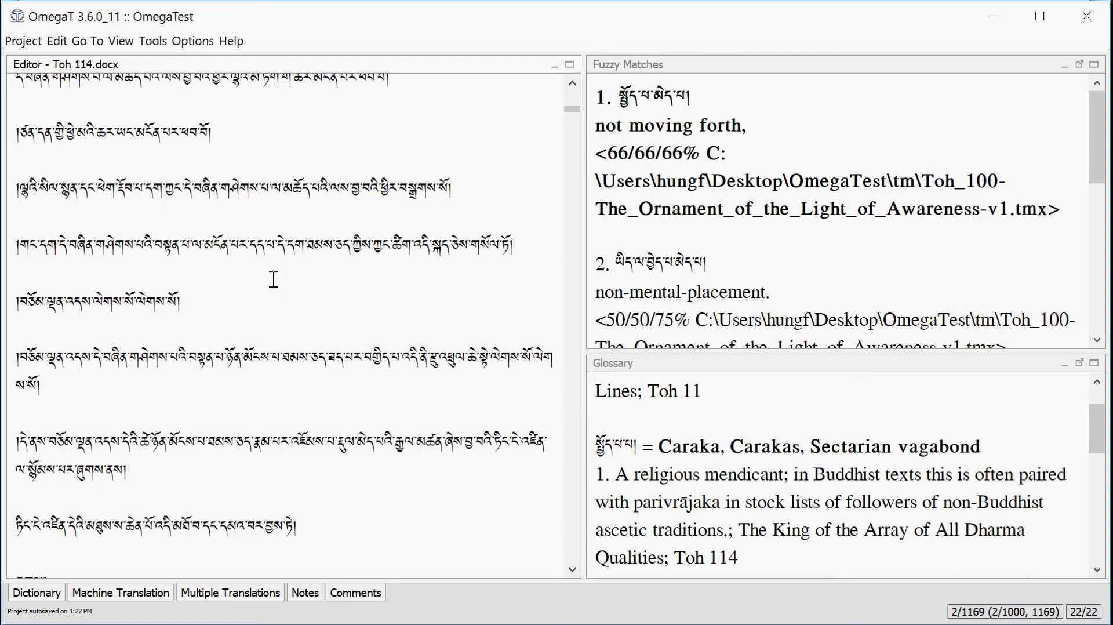
{"action": "scroll", "coordinate": [274, 279], "scroll_direction": "down", "scroll_amount": 5}
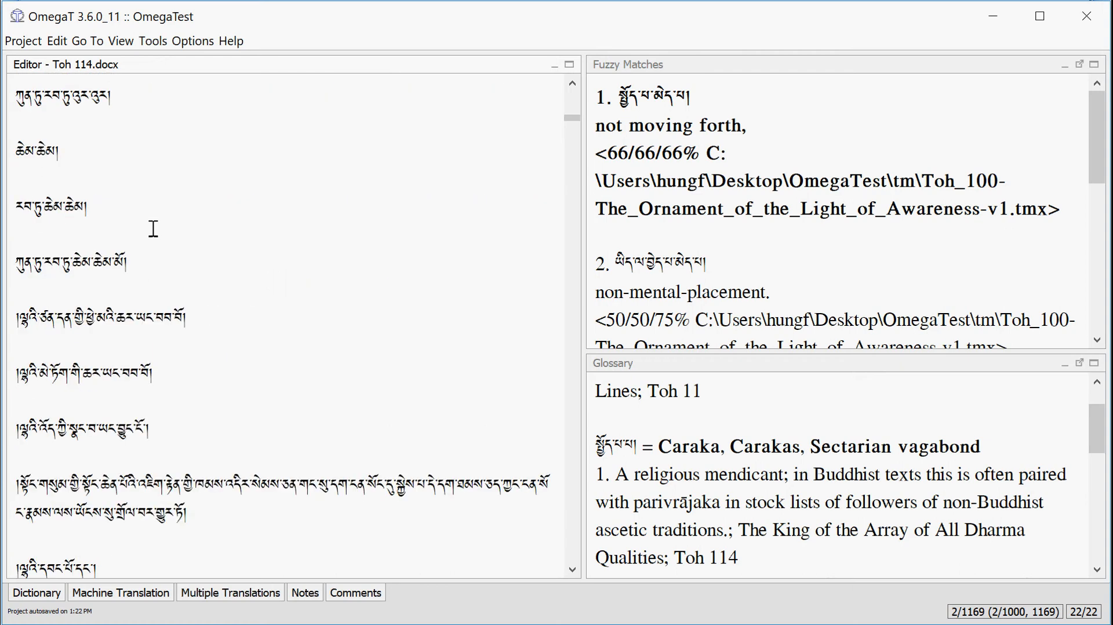
{"action": "scroll", "coordinate": [219, 380], "scroll_direction": "down", "scroll_amount": 10}
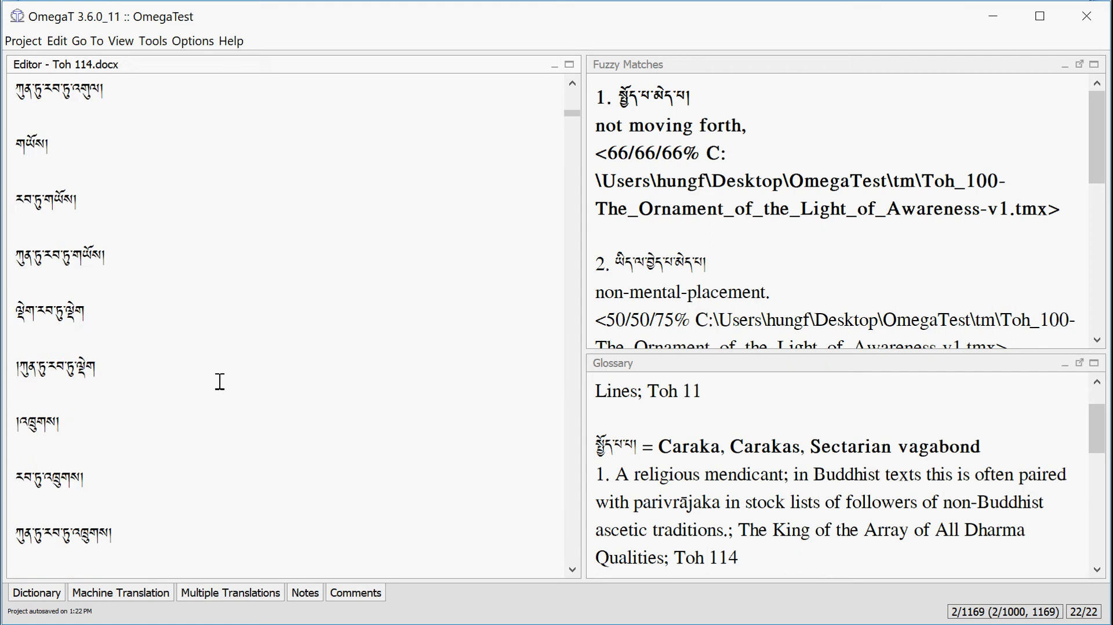
{"action": "scroll", "coordinate": [220, 381], "scroll_direction": "up", "scroll_amount": 15}
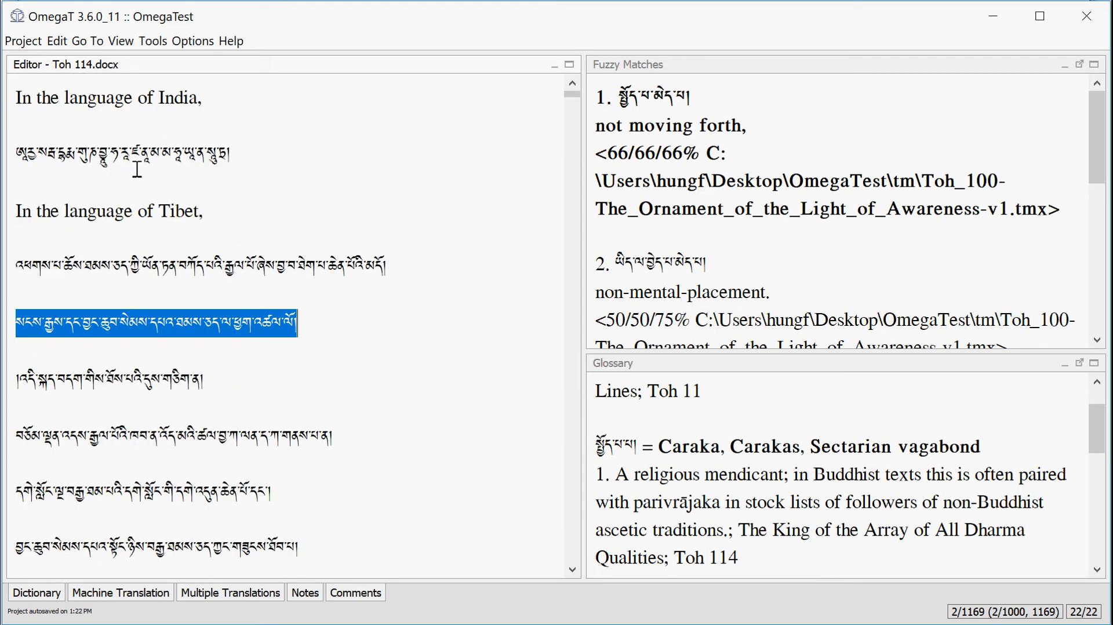
{"action": "double_click", "coordinate": [111, 99]}
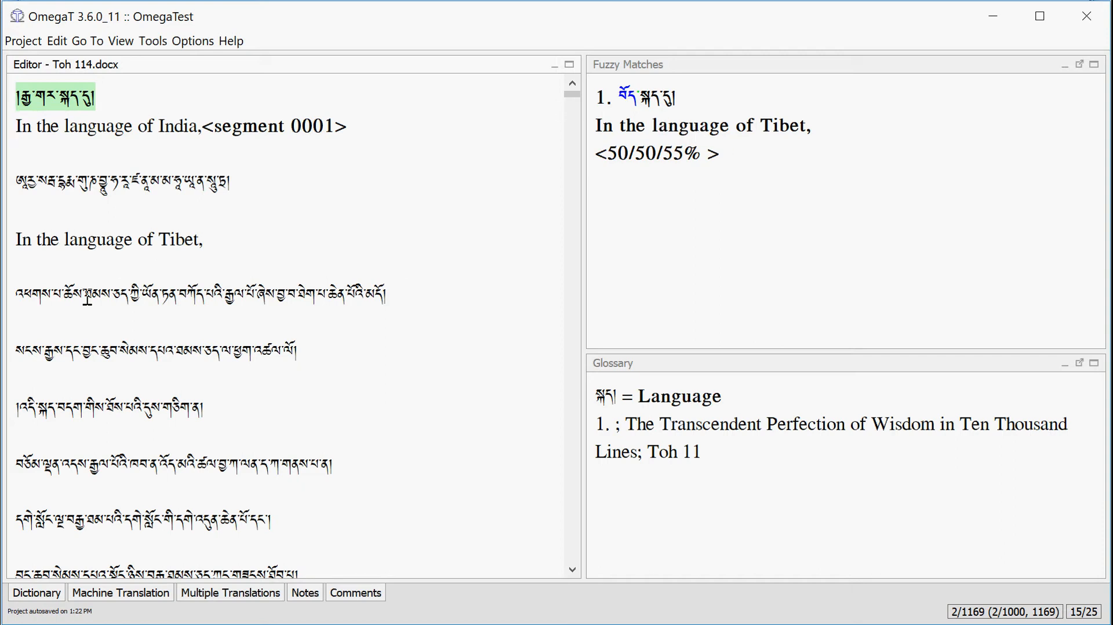
- Check segment 0005's fuzzy matches, then activate segment 0012 ཐབས་མཁས་པ། with its 'skill in methods,' match
{"action": "left_click", "coordinate": [61, 356]}
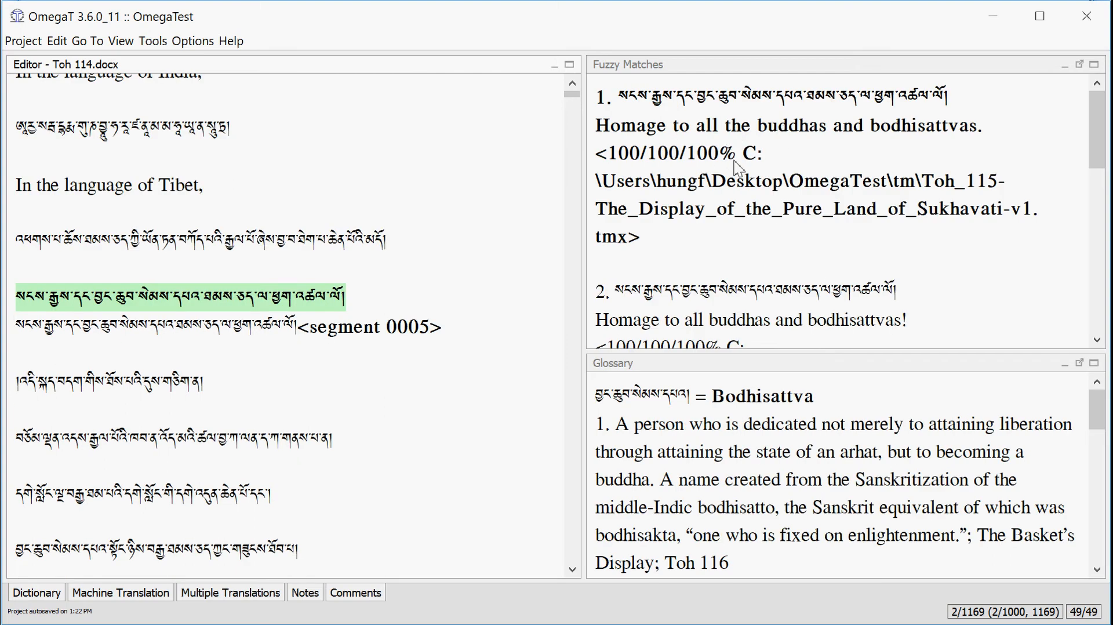
{"action": "scroll", "coordinate": [737, 169], "scroll_direction": "down", "scroll_amount": 3}
{"action": "scroll", "coordinate": [737, 169], "scroll_direction": "down", "scroll_amount": 3}
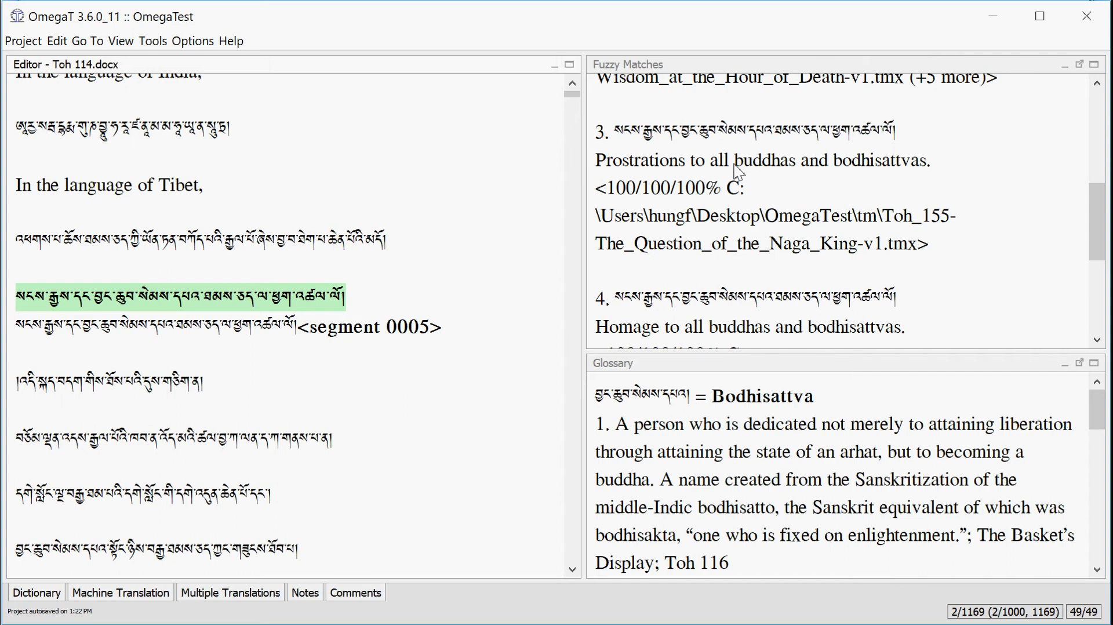
{"action": "scroll", "coordinate": [737, 171], "scroll_direction": "down", "scroll_amount": 5}
{"action": "scroll", "coordinate": [737, 171], "scroll_direction": "up", "scroll_amount": 8}
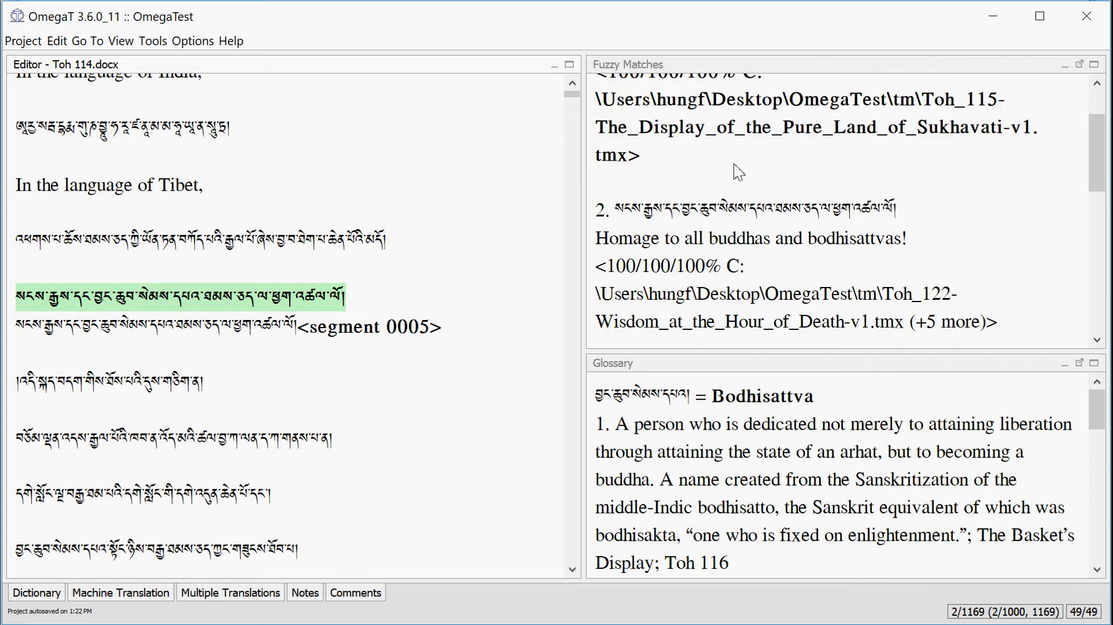
{"action": "scroll", "coordinate": [137, 390], "scroll_direction": "down", "scroll_amount": 5}
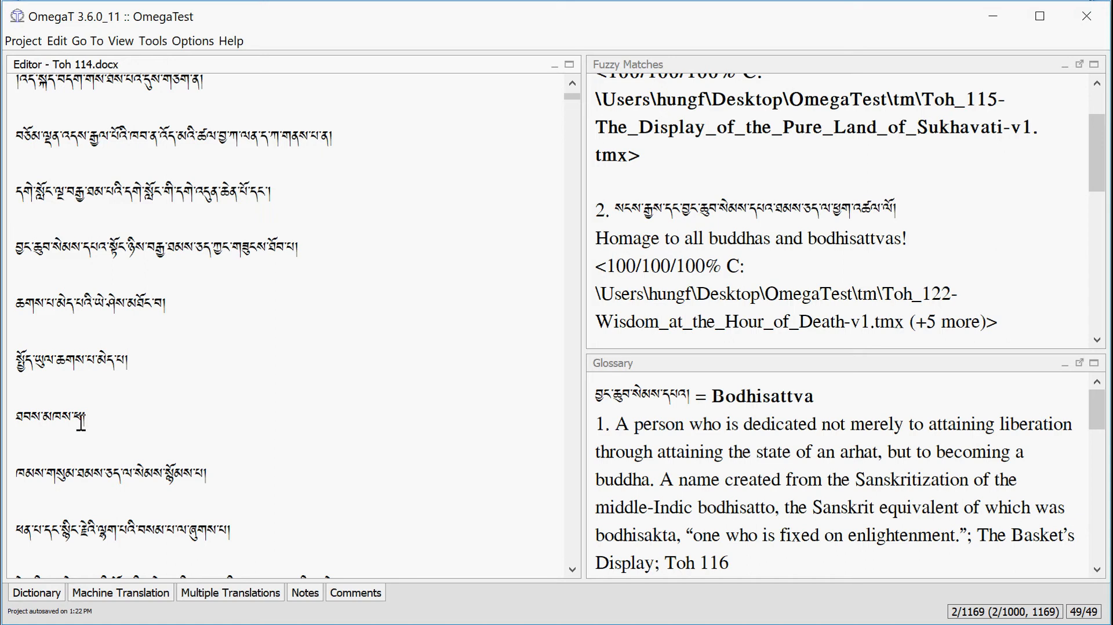
{"action": "left_click", "coordinate": [35, 423]}
{"action": "left_click", "coordinate": [45, 417]}
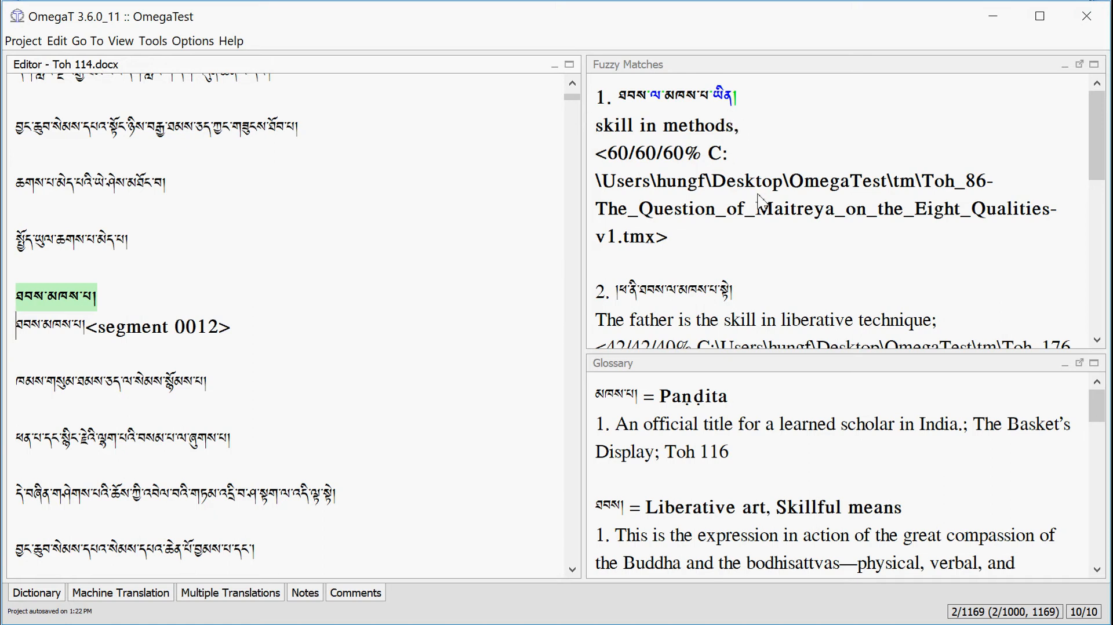
- Review the Liberative art glossary entry, then activate segment 0010 with its 62/62/68% Toh_122 match
{"action": "scroll", "coordinate": [281, 381], "scroll_direction": "down", "scroll_amount": 4}
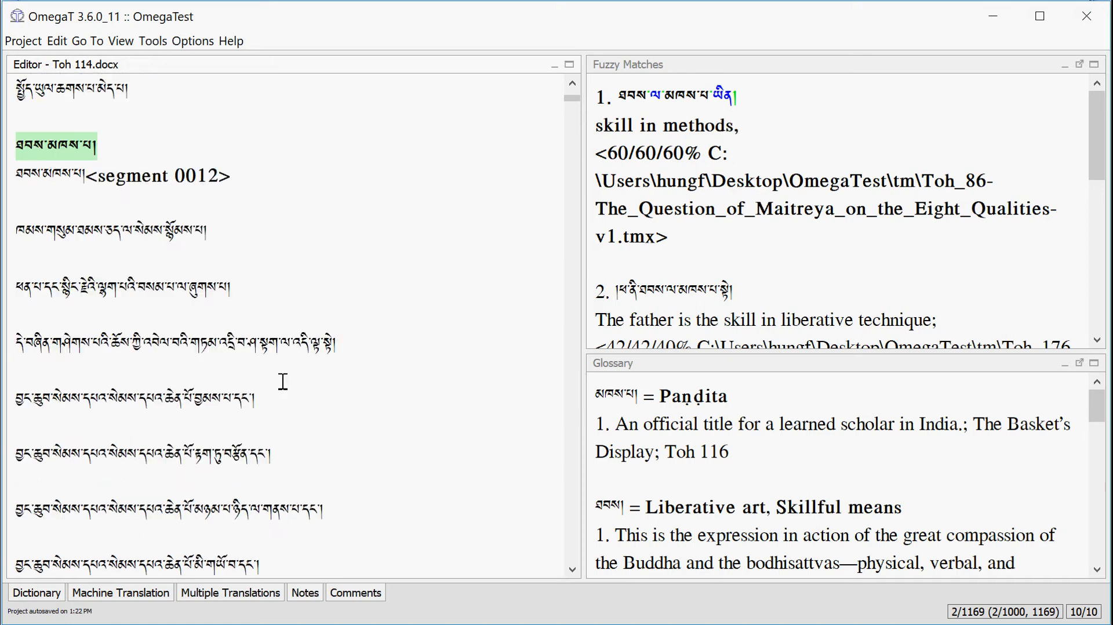
{"action": "scroll", "coordinate": [303, 380], "scroll_direction": "down", "scroll_amount": 1}
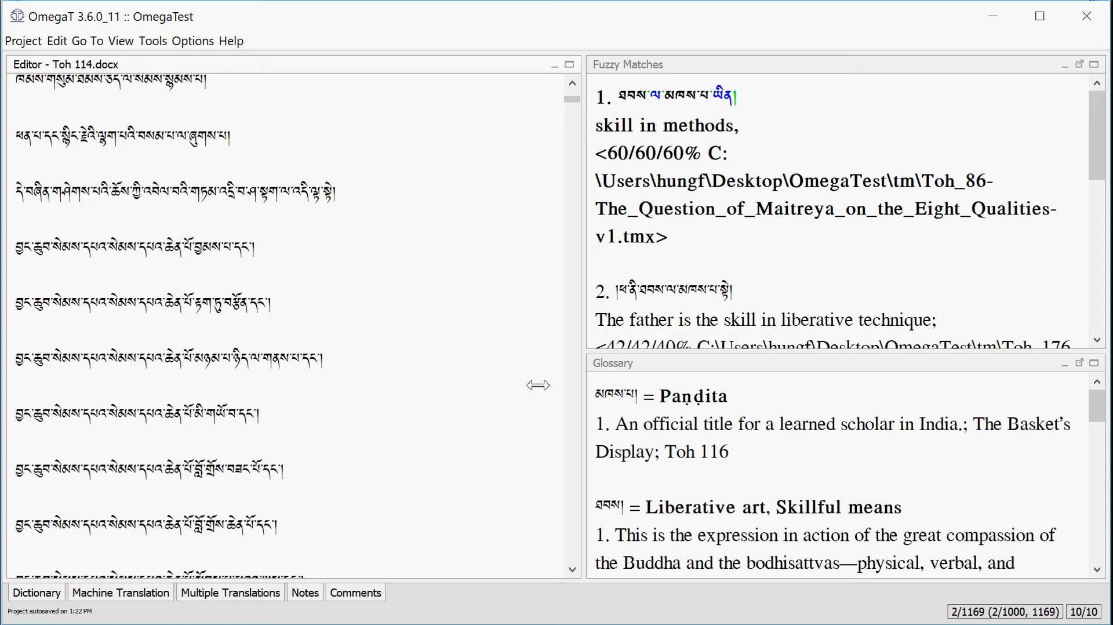
{"action": "scroll", "coordinate": [200, 295], "scroll_direction": "up", "scroll_amount": 5}
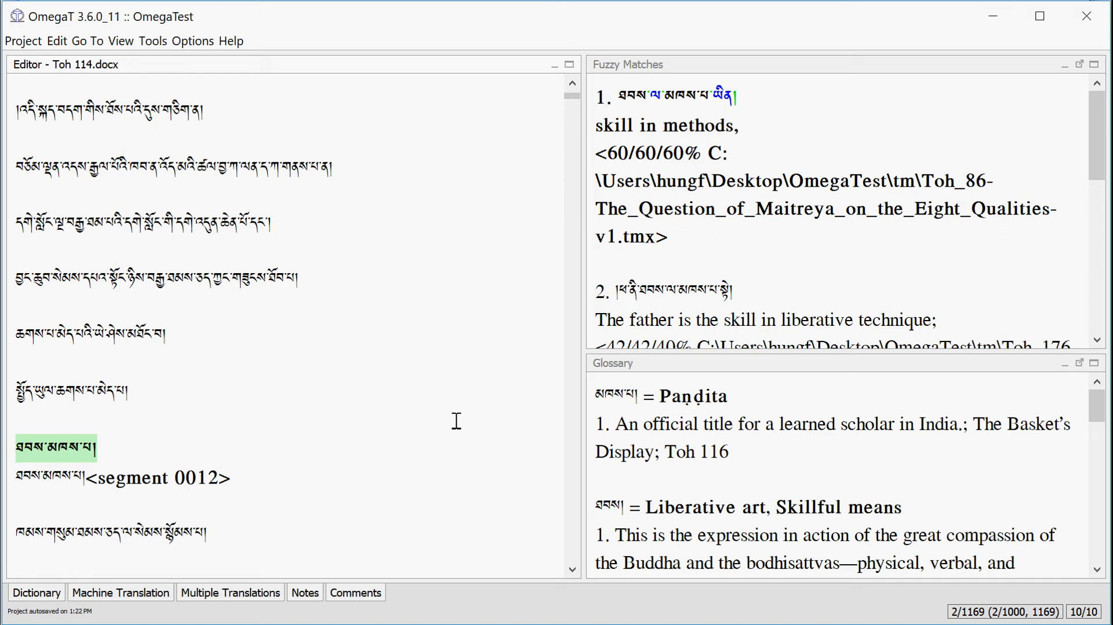
{"action": "scroll", "coordinate": [756, 452], "scroll_direction": "down", "scroll_amount": 2}
{"action": "scroll", "coordinate": [756, 452], "scroll_direction": "down", "scroll_amount": 3}
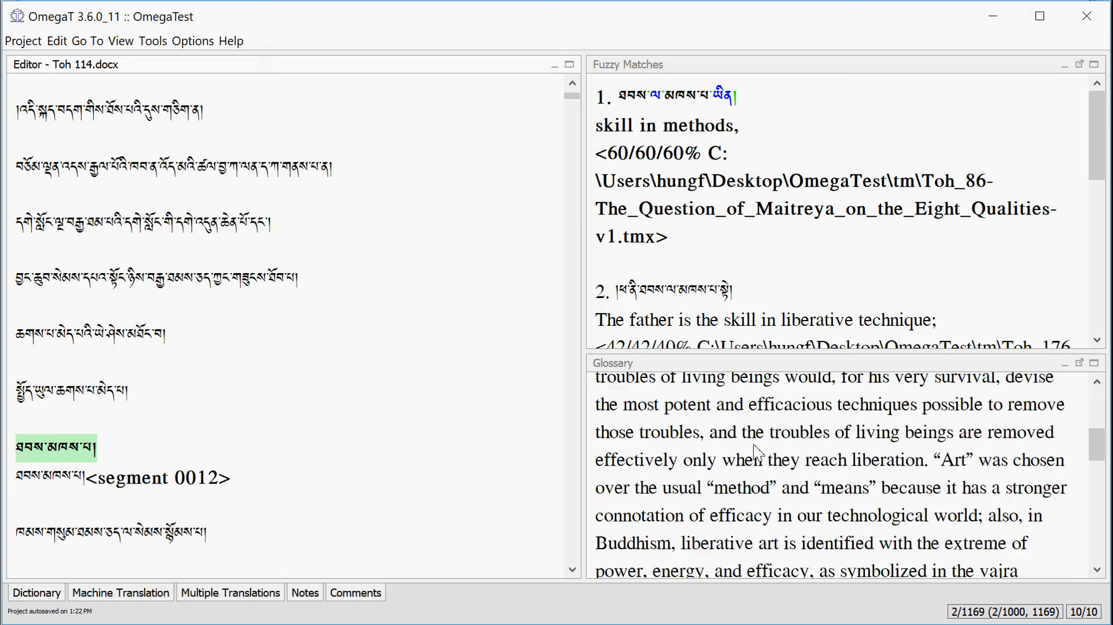
{"action": "scroll", "coordinate": [754, 450], "scroll_direction": "down", "scroll_amount": 10}
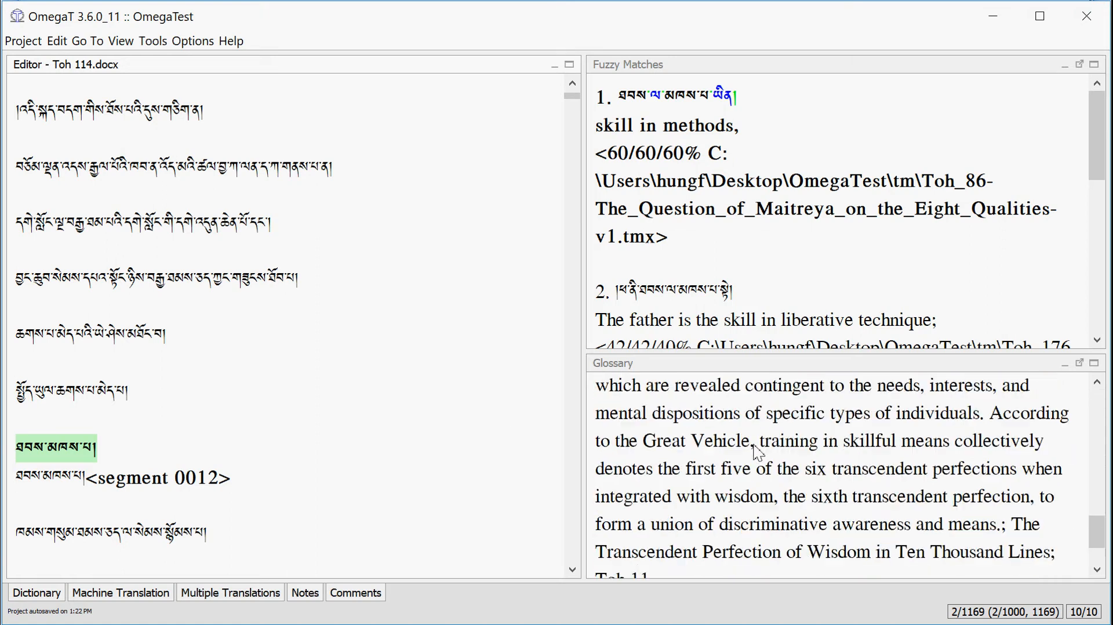
{"action": "scroll", "coordinate": [756, 452], "scroll_direction": "up", "scroll_amount": 12}
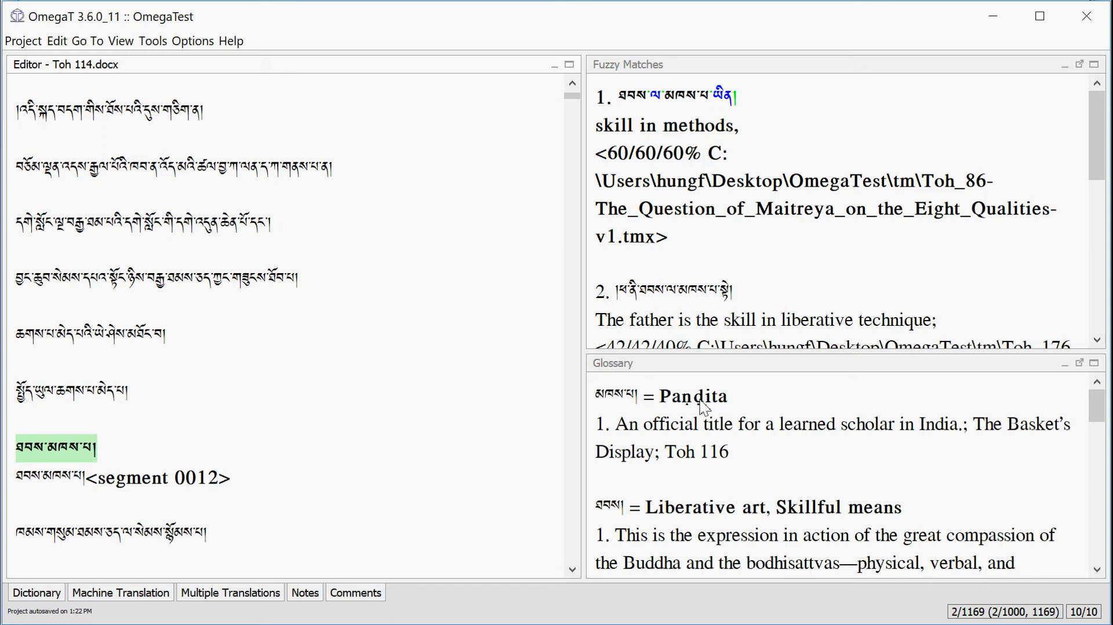
{"action": "scroll", "coordinate": [744, 458], "scroll_direction": "down", "scroll_amount": 1}
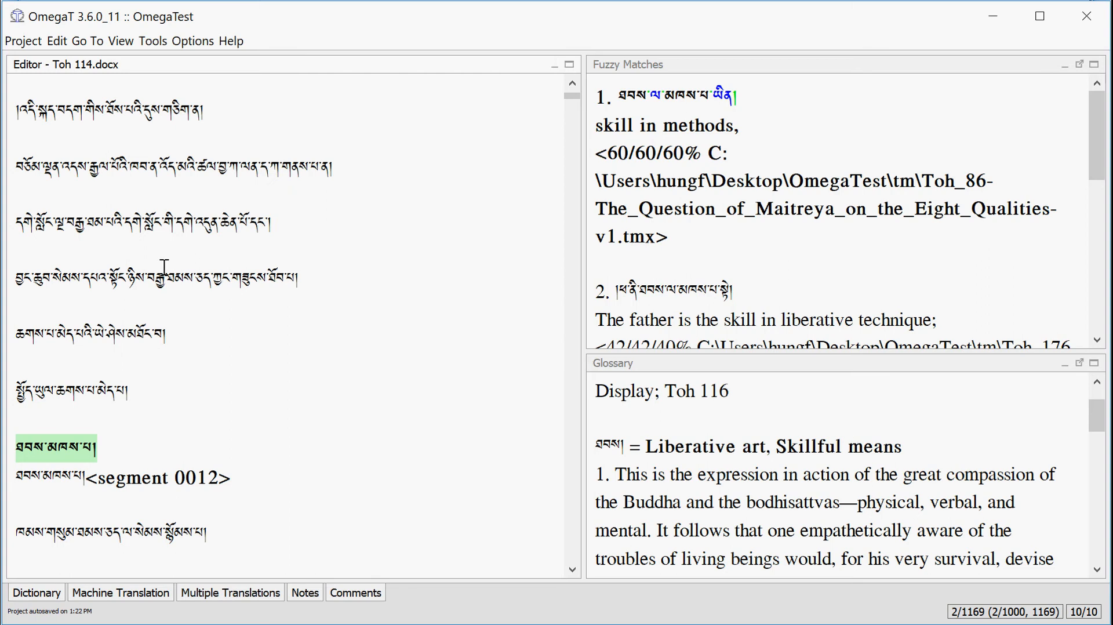
{"action": "left_click", "coordinate": [76, 336]}
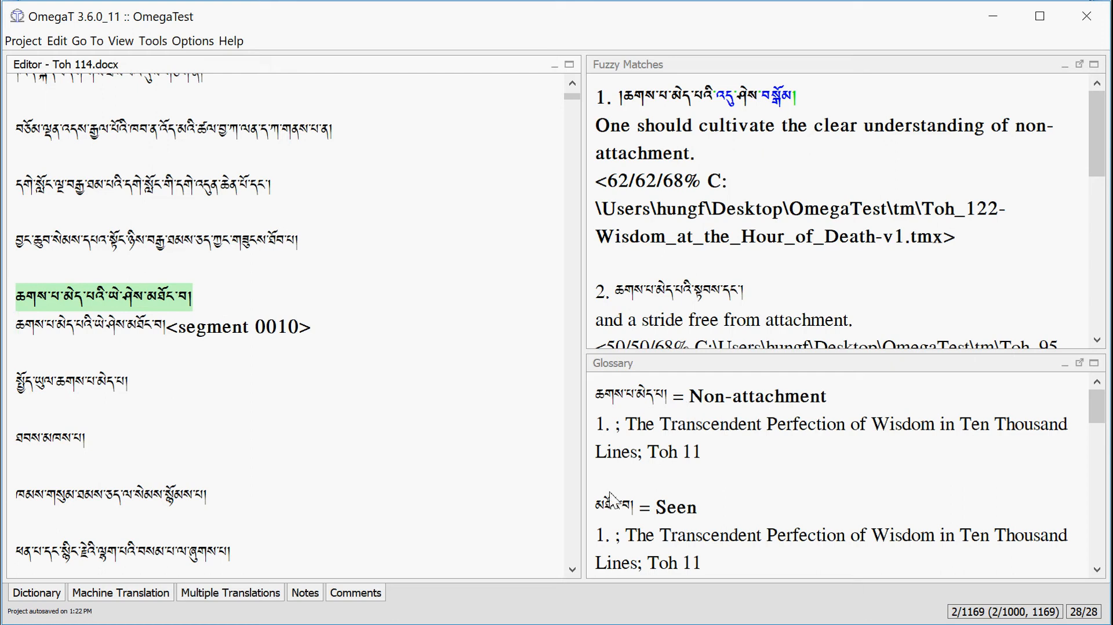
- Scroll through the Glossary entries for segment 0010's terms, such as Non-attachment and Seen
{"action": "scroll", "coordinate": [673, 497], "scroll_direction": "down", "scroll_amount": 3}
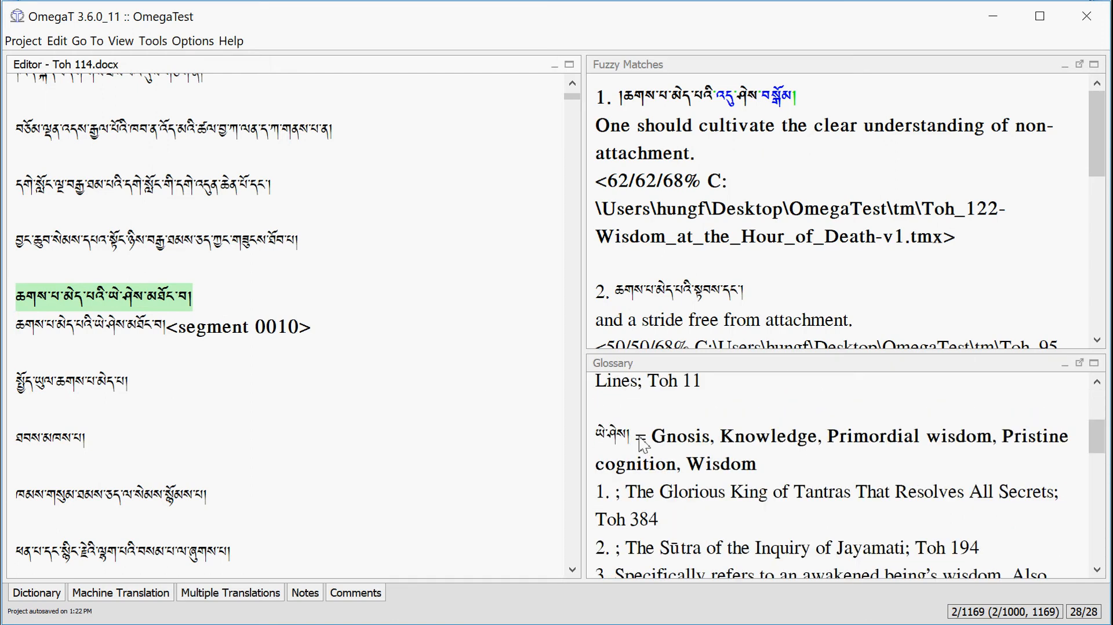
{"action": "scroll", "coordinate": [690, 429], "scroll_direction": "down", "scroll_amount": 8}
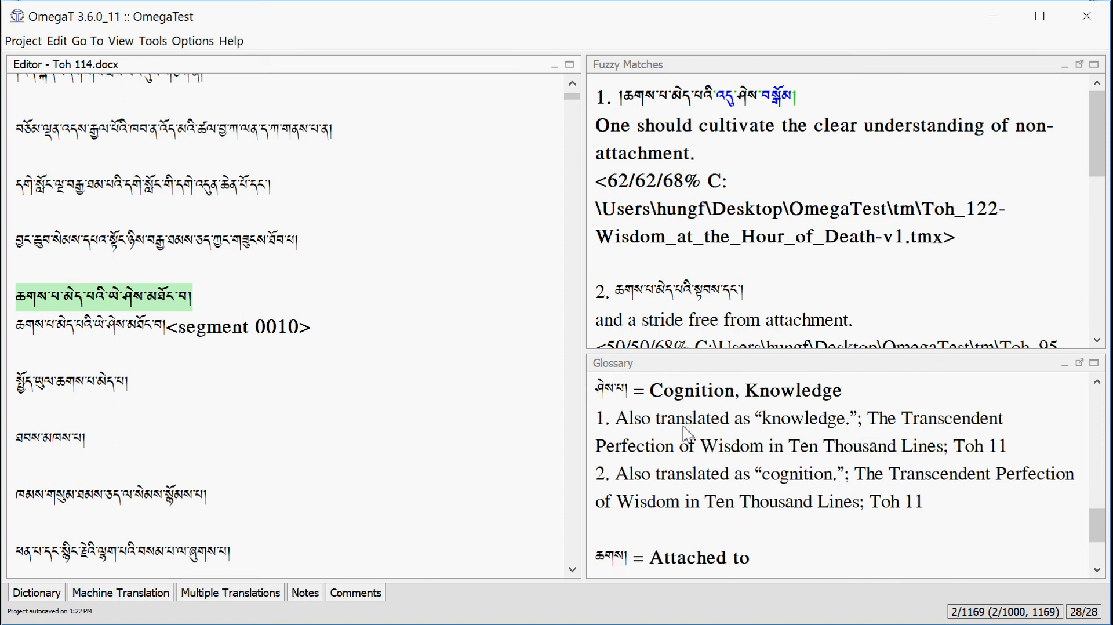
{"action": "scroll", "coordinate": [687, 434], "scroll_direction": "down", "scroll_amount": 3}
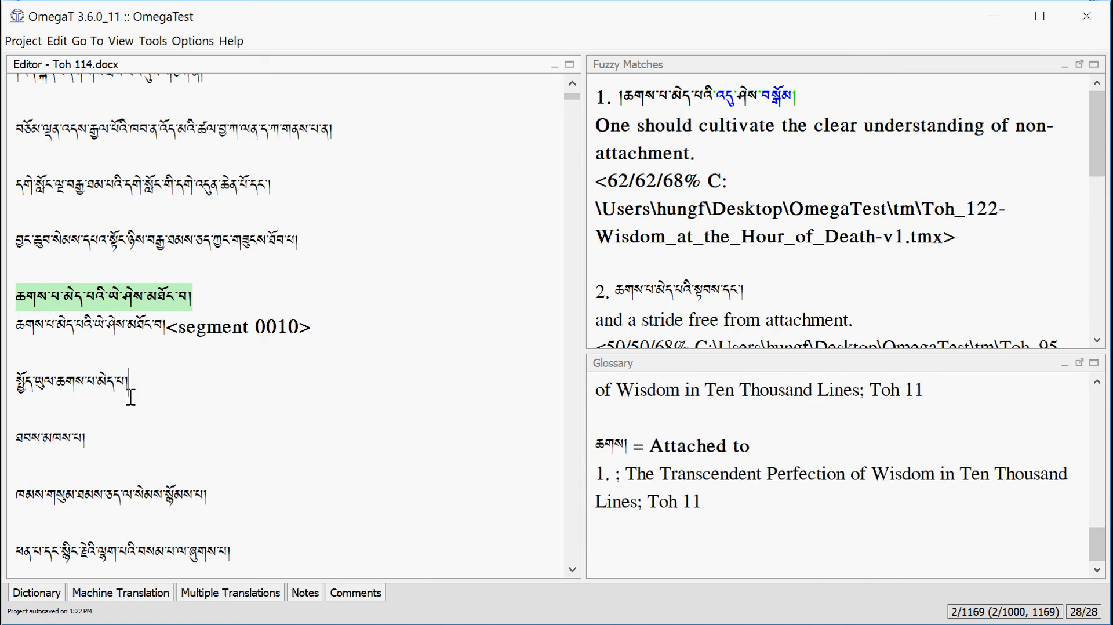
{"action": "scroll", "coordinate": [400, 414], "scroll_direction": "up", "scroll_amount": 5}
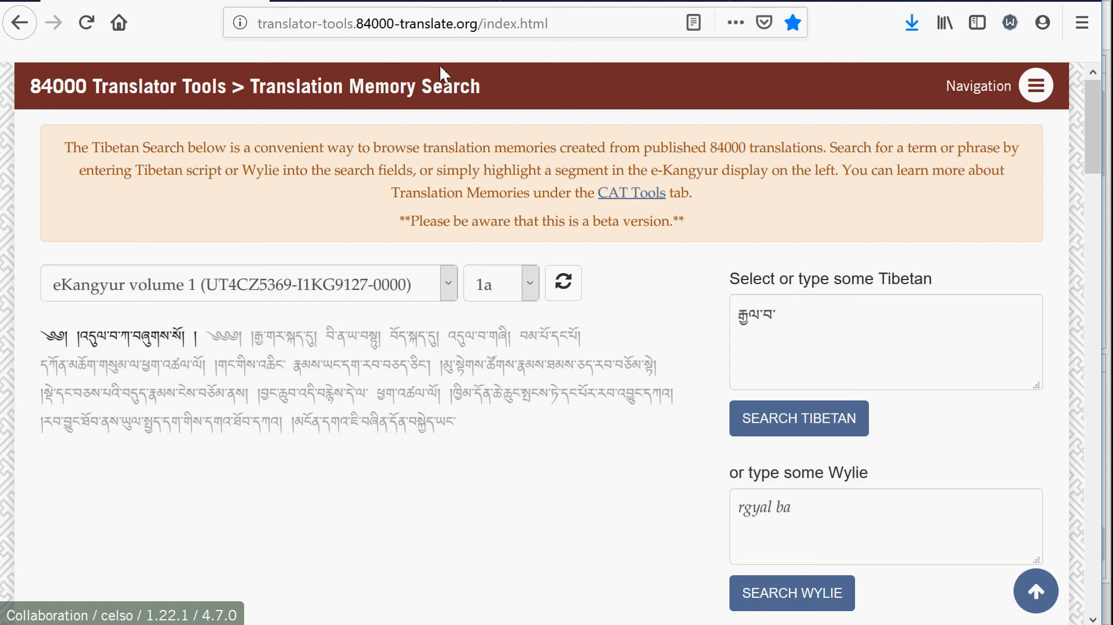
- Search the 84000 Translation Memory for the Tibetan term རྒྱལ་བ (rgyal ba)
{"action": "left_click", "coordinate": [1036, 93]}
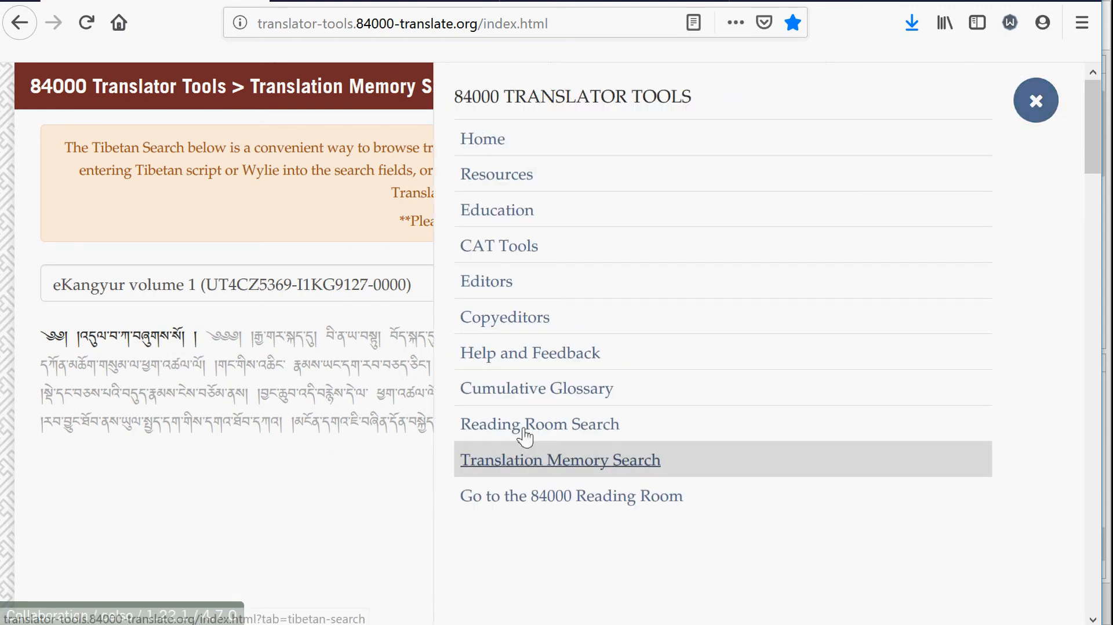
{"action": "left_click", "coordinate": [343, 540]}
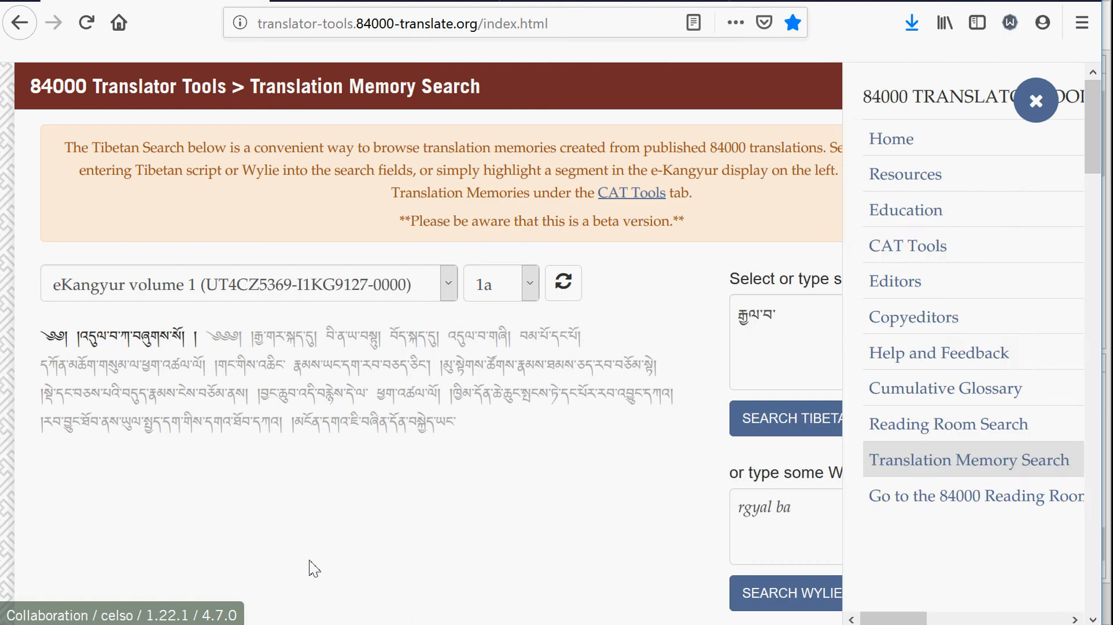
{"action": "left_click_drag", "start_coordinate": [817, 315], "coordinate": [717, 318]}
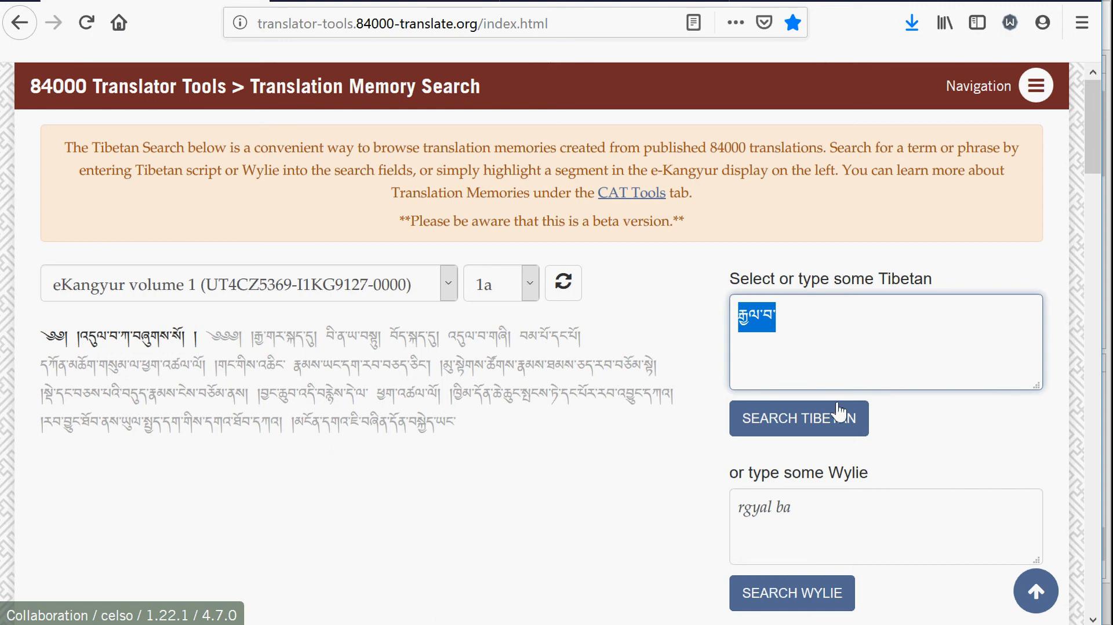
{"action": "left_click", "coordinate": [818, 316]}
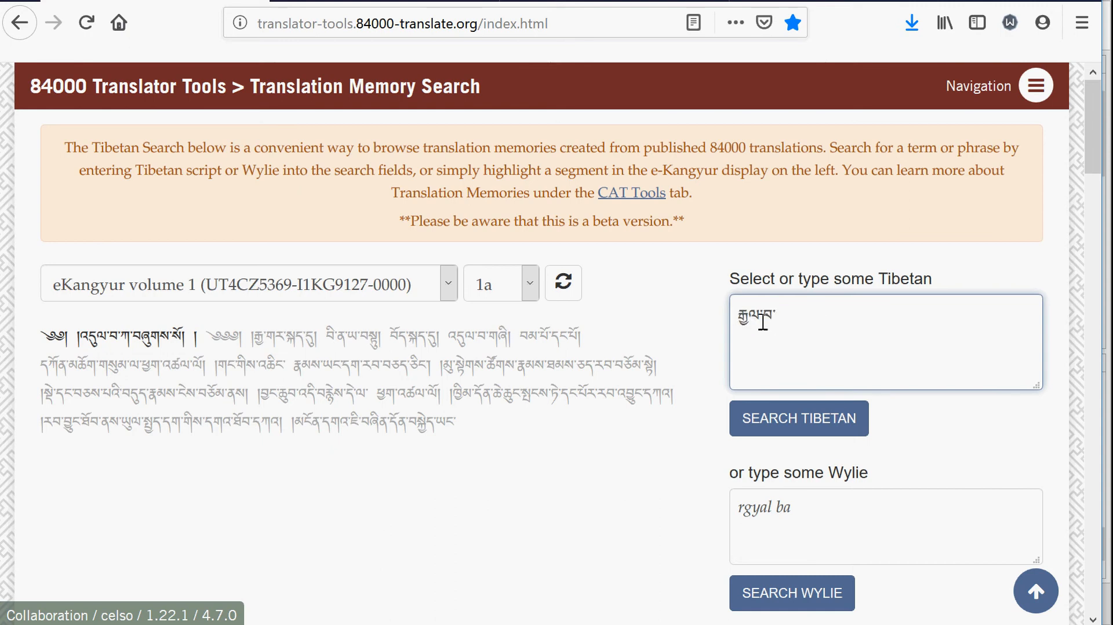
{"action": "left_click", "coordinate": [799, 416]}
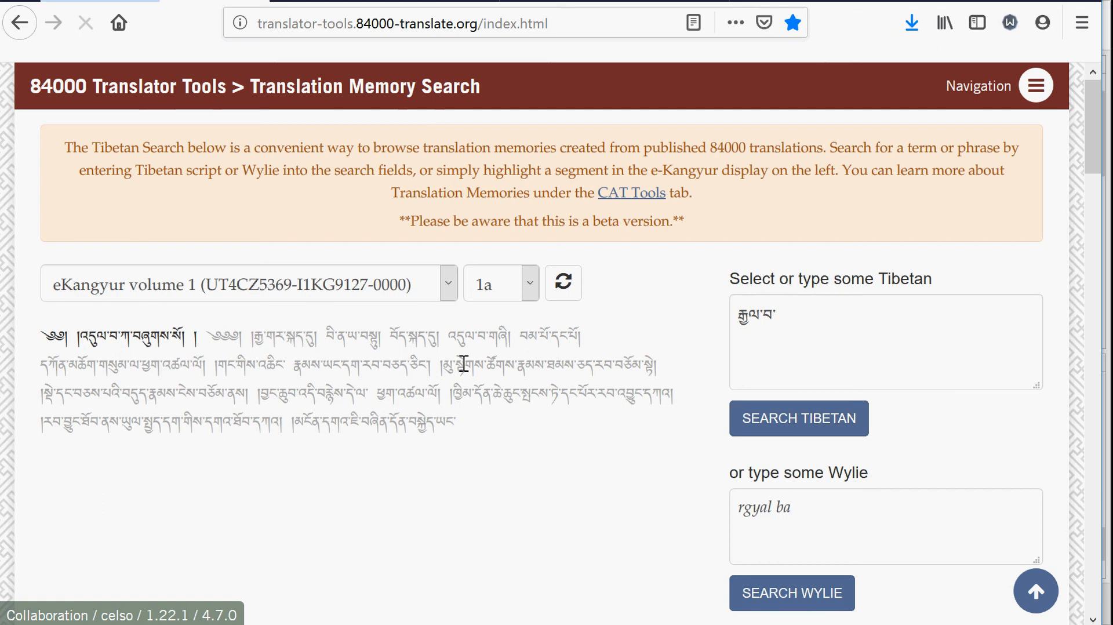
- Scroll through the 251 rgyal ba results, including Victorious One from The Play in Full
{"action": "scroll", "coordinate": [462, 363], "scroll_direction": "down", "scroll_amount": 4}
{"action": "scroll", "coordinate": [466, 368], "scroll_direction": "down", "scroll_amount": 5}
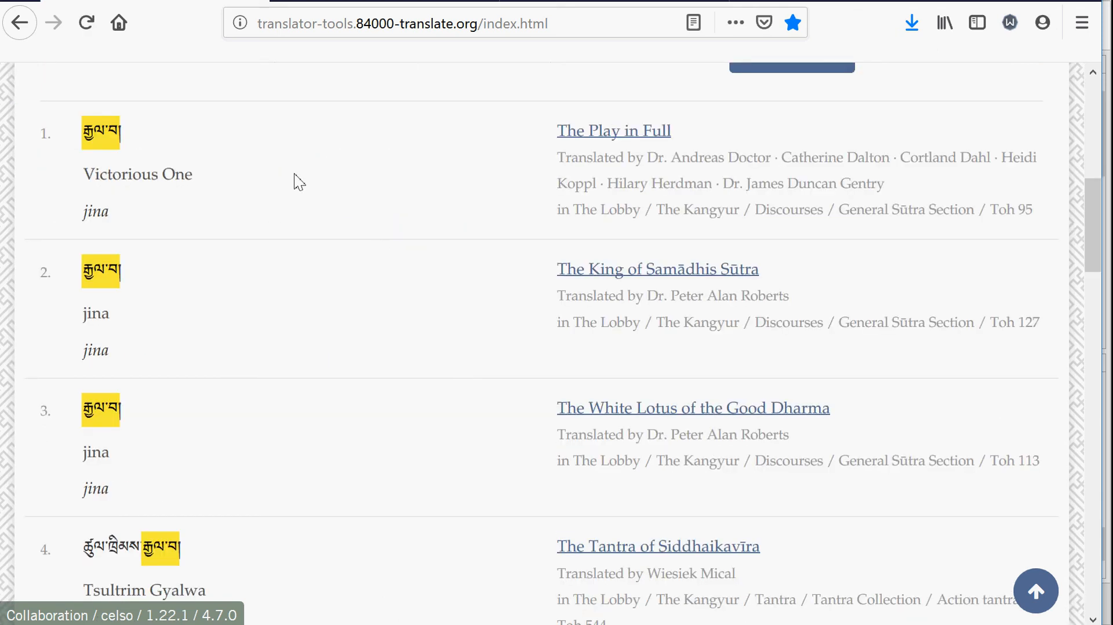
{"action": "scroll", "coordinate": [313, 258], "scroll_direction": "down", "scroll_amount": 5}
{"action": "scroll", "coordinate": [315, 259], "scroll_direction": "down", "scroll_amount": 4}
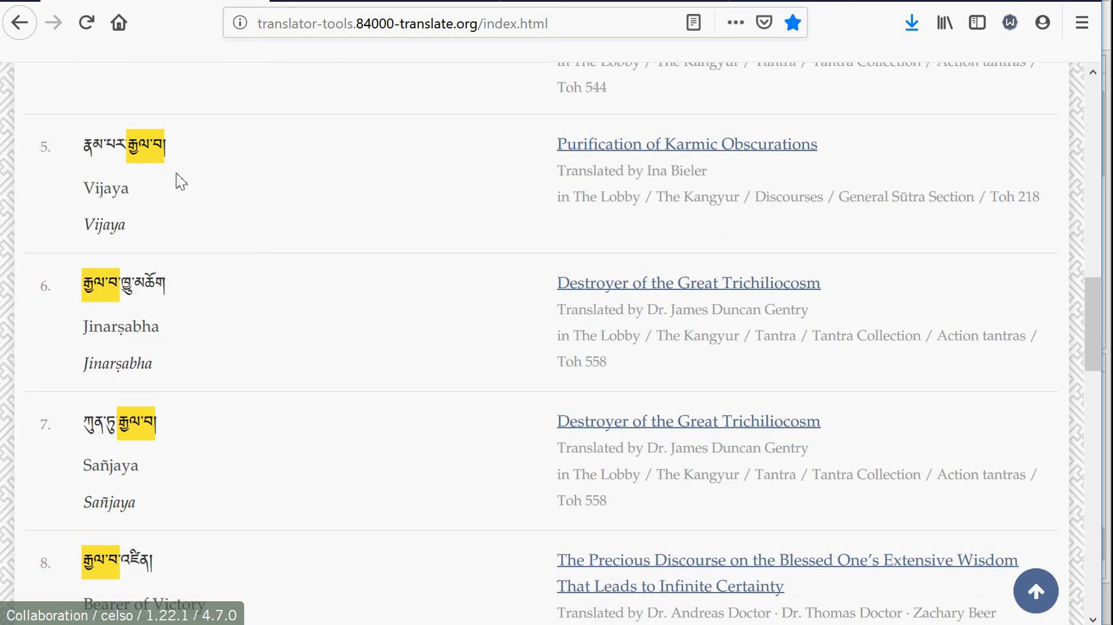
{"action": "scroll", "coordinate": [296, 310], "scroll_direction": "up", "scroll_amount": 4}
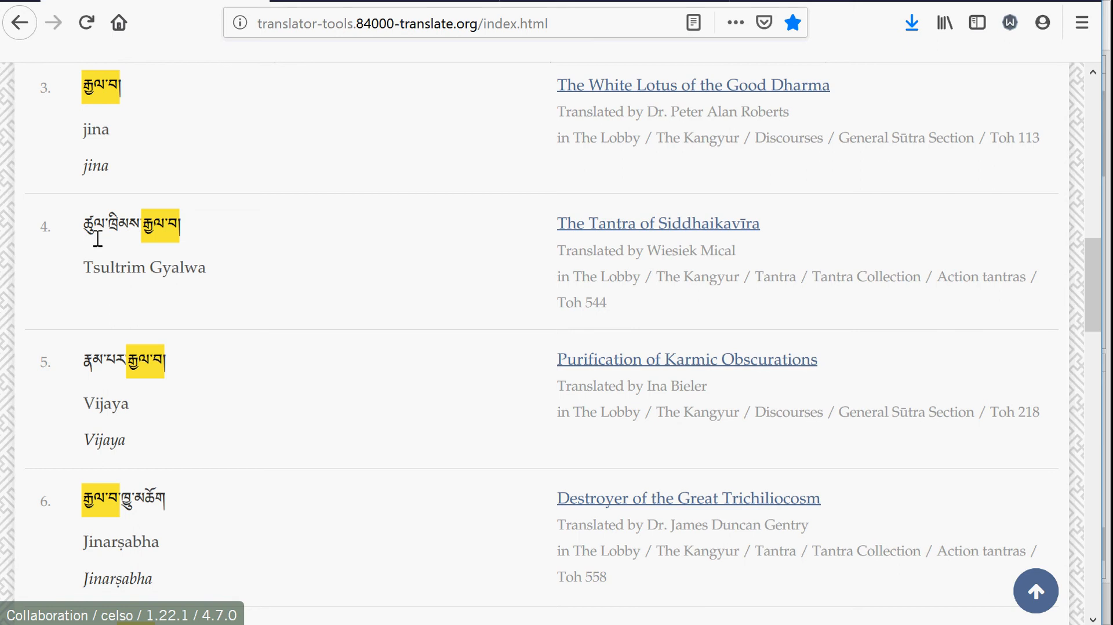
{"action": "scroll", "coordinate": [384, 276], "scroll_direction": "down", "scroll_amount": 10}
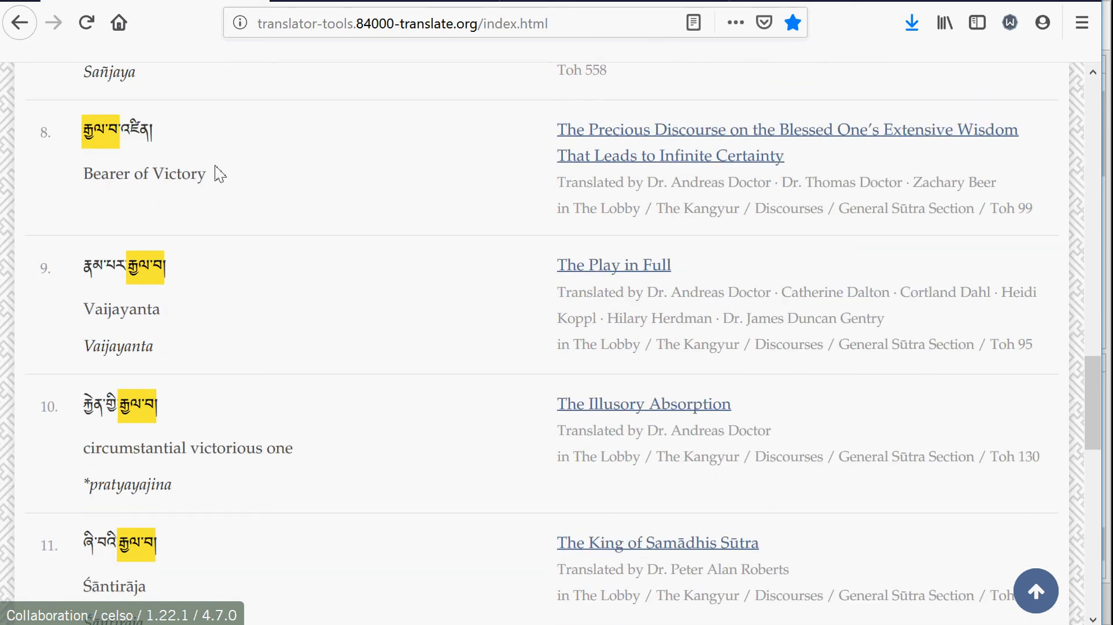
{"action": "scroll", "coordinate": [249, 265], "scroll_direction": "down", "scroll_amount": 5}
{"action": "scroll", "coordinate": [250, 267], "scroll_direction": "down", "scroll_amount": 5}
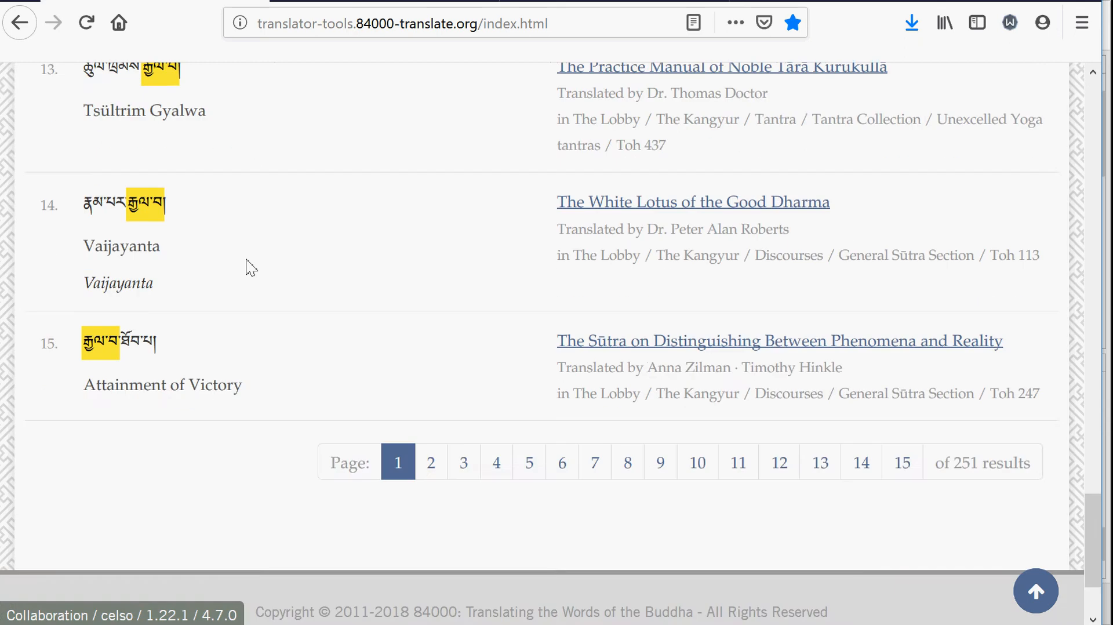
{"action": "scroll", "coordinate": [249, 267], "scroll_direction": "up", "scroll_amount": 20}
{"action": "scroll", "coordinate": [251, 268], "scroll_direction": "up", "scroll_amount": 3}
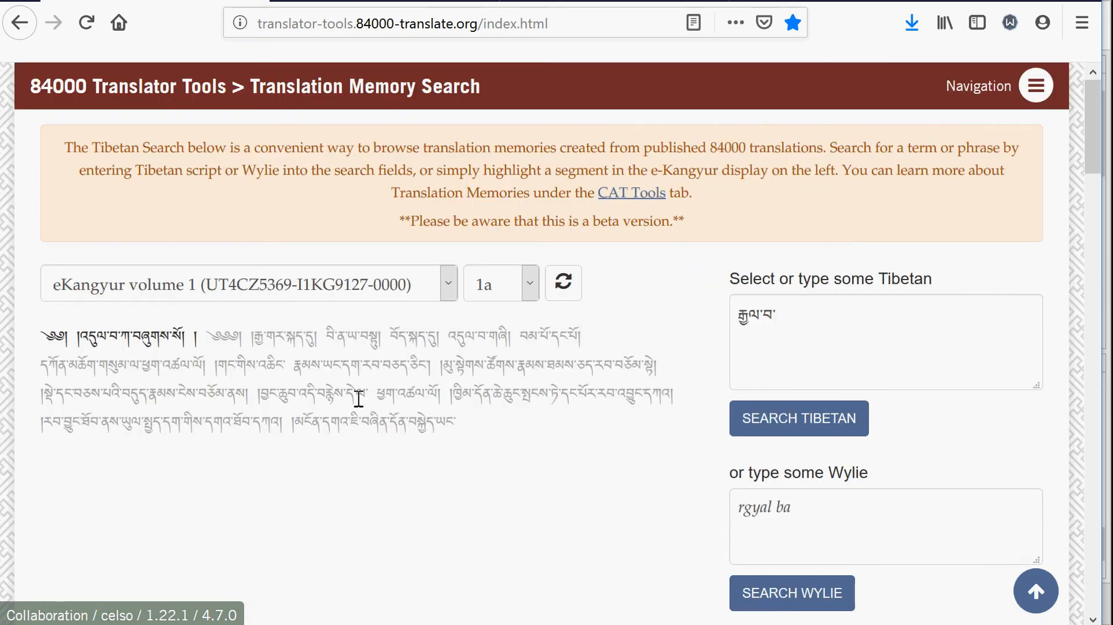
{"action": "scroll", "coordinate": [415, 455], "scroll_direction": "down", "scroll_amount": 13}
{"action": "scroll", "coordinate": [415, 447], "scroll_direction": "up", "scroll_amount": 14}
- Select rdzu 'phrul gyi cho 'phrul at the end of line 2 in the Toh 65 Google Doc and view its dictionary entry
{"action": "left_click", "coordinate": [420, 2]}
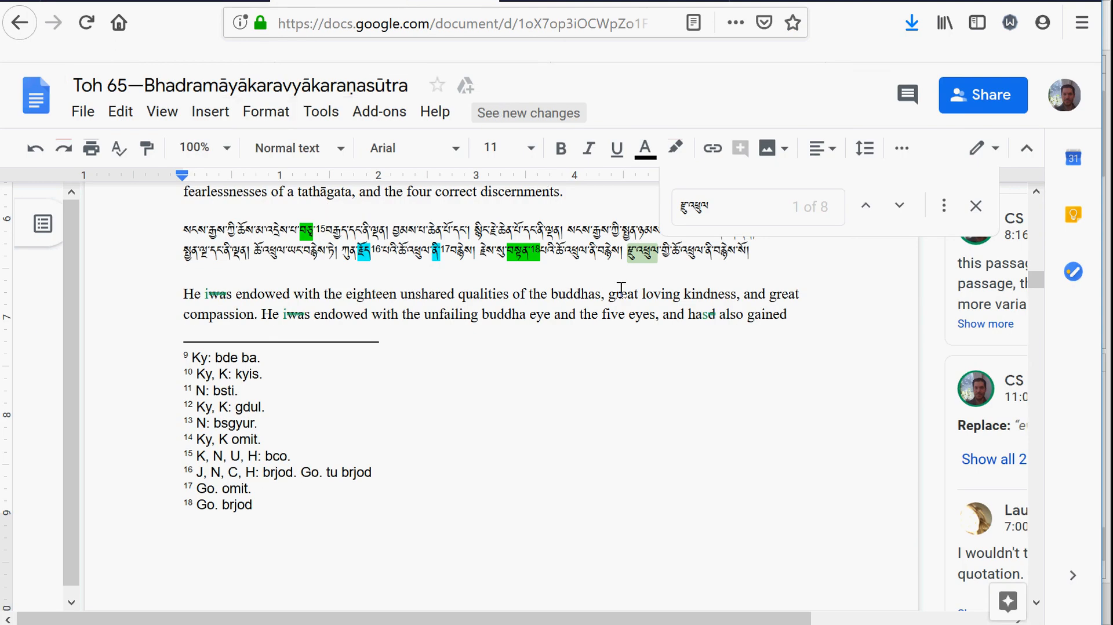
{"action": "left_click", "coordinate": [626, 252]}
{"action": "left_click_drag", "start_coordinate": [630, 256], "coordinate": [705, 261]}
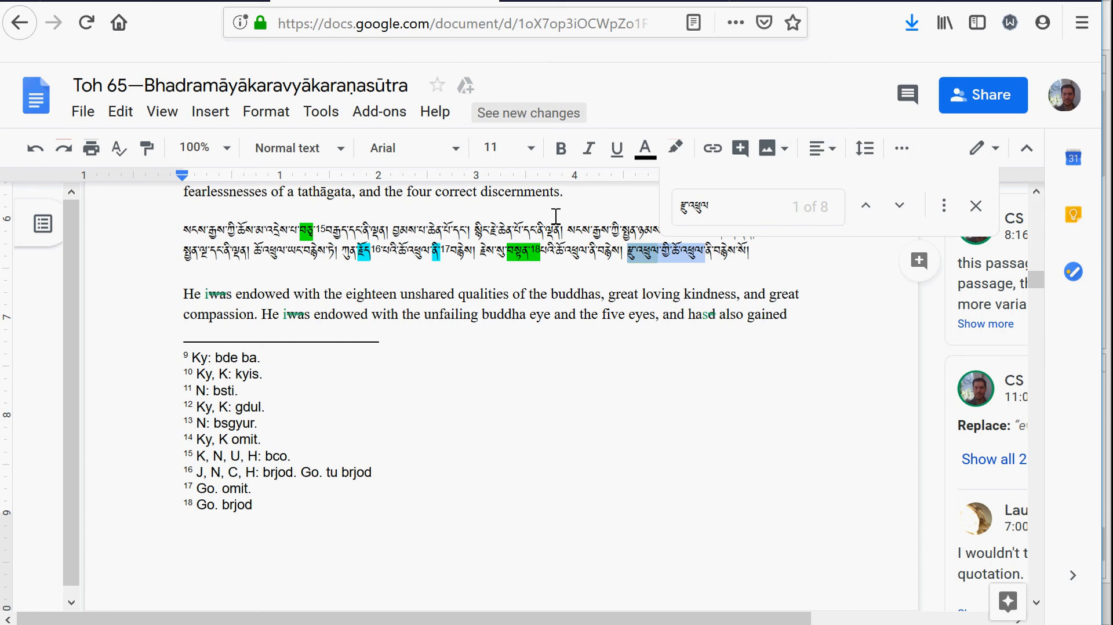
{"action": "left_click", "coordinate": [563, 3]}
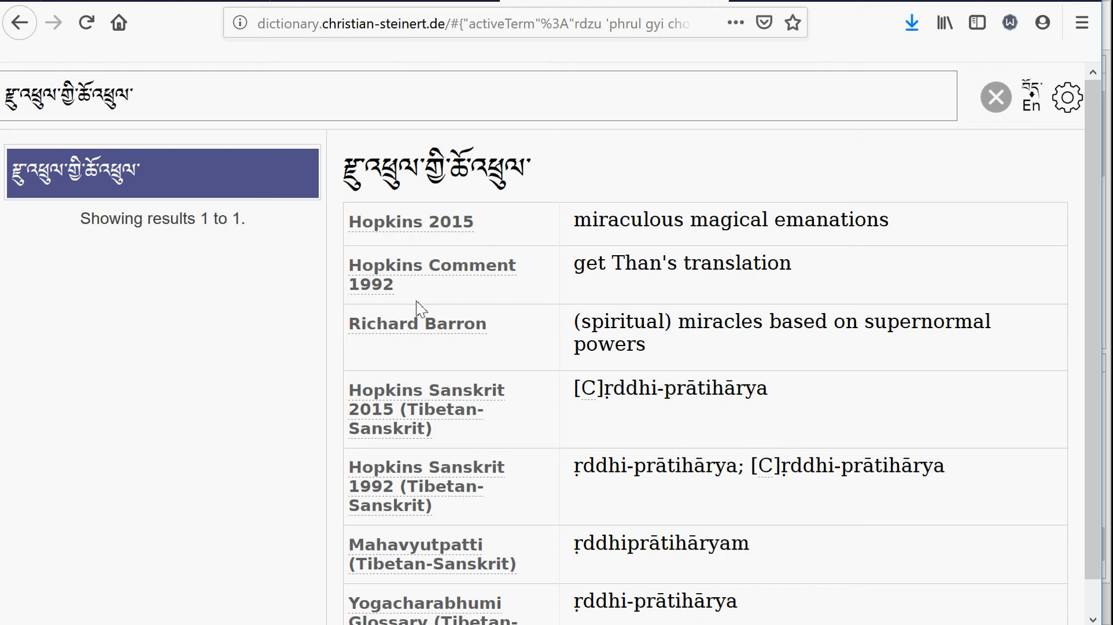
- Copy the looked-up term from the Steinert dictionary and select the old rgyal ba query in Translator Tools
{"action": "left_click_drag", "start_coordinate": [142, 96], "coordinate": [1, 113]}
{"action": "key", "text": "ctrl+c"}
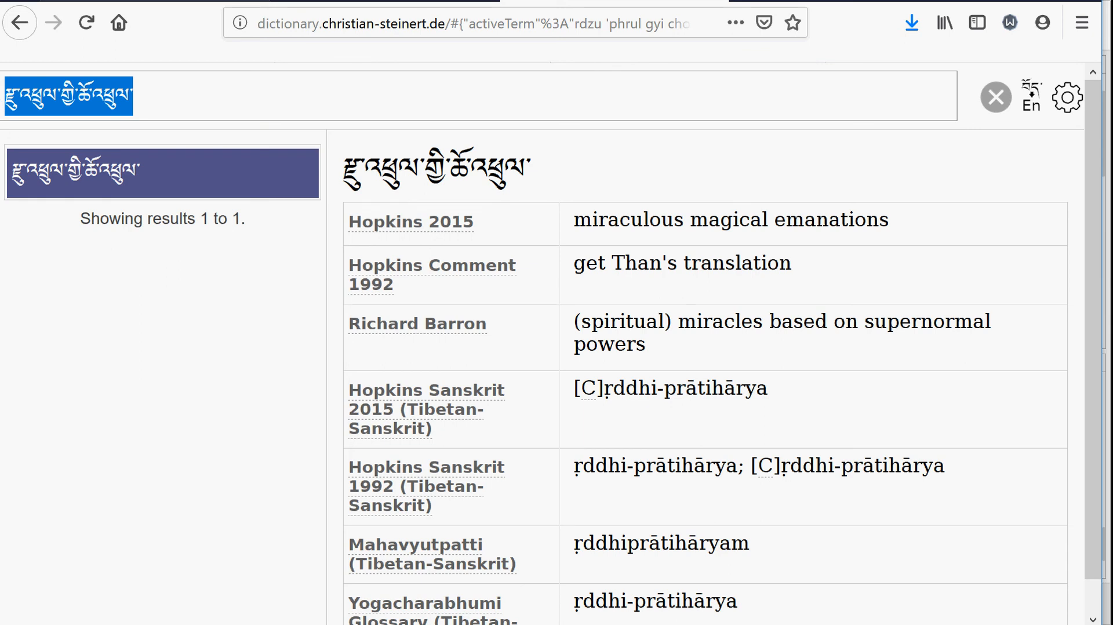
{"action": "left_click", "coordinate": [212, 1]}
{"action": "left_click_drag", "start_coordinate": [838, 327], "coordinate": [741, 325]}
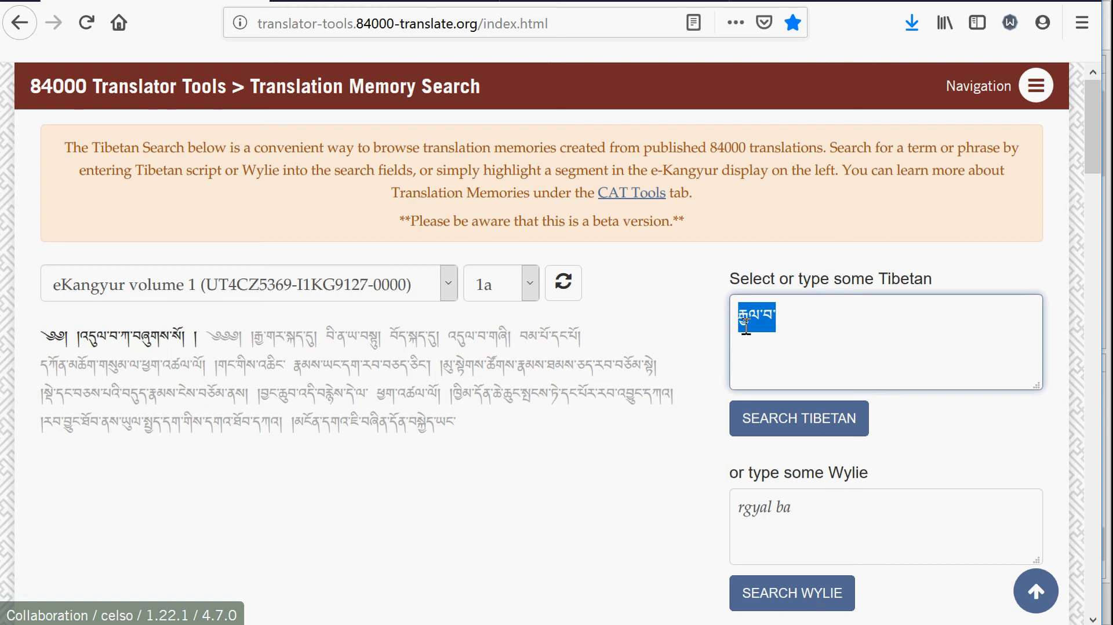
- Paste rdzu 'phrul gyi cho 'phrul into the Tibetan box, search, and scroll through all 11 matches
{"action": "key", "text": "ctrl+v"}
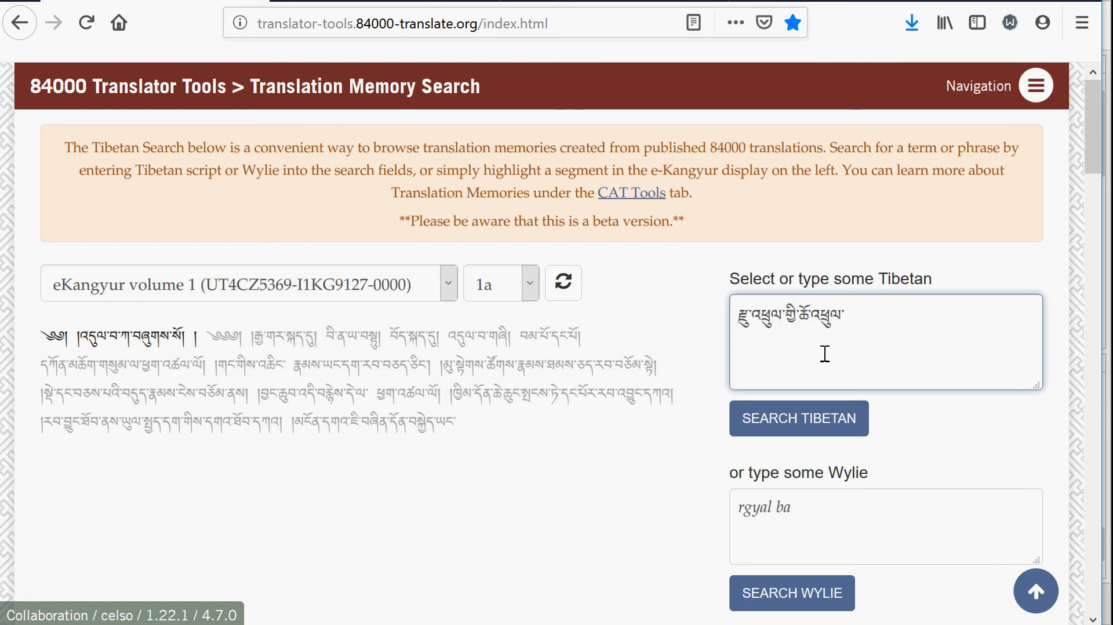
{"action": "left_click", "coordinate": [839, 419]}
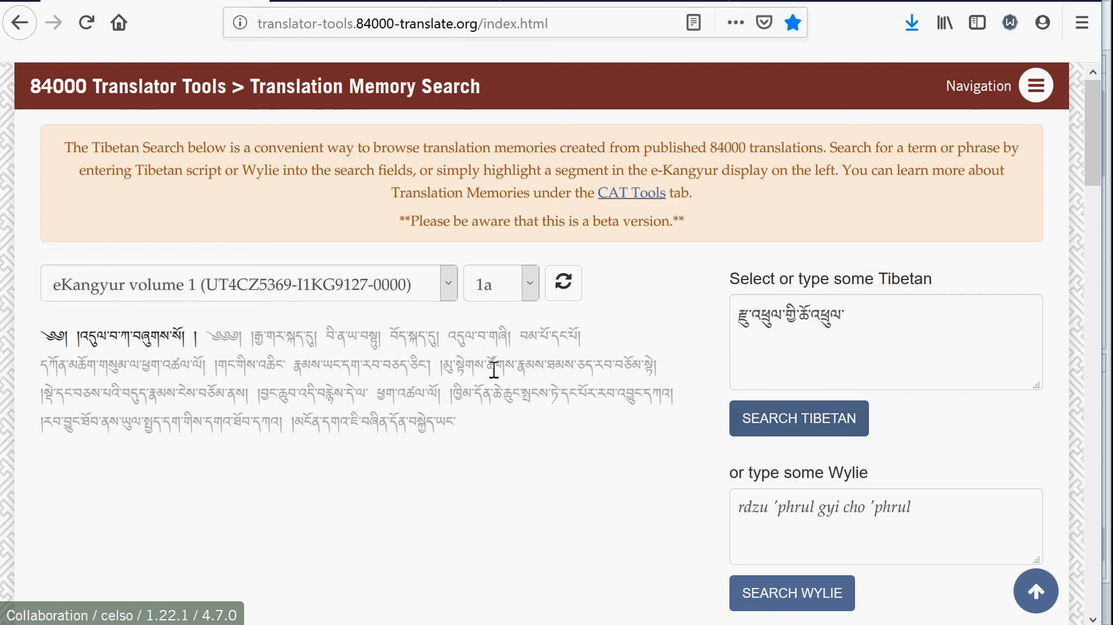
{"action": "scroll", "coordinate": [496, 367], "scroll_direction": "down", "scroll_amount": 5}
{"action": "scroll", "coordinate": [496, 375], "scroll_direction": "down", "scroll_amount": 7}
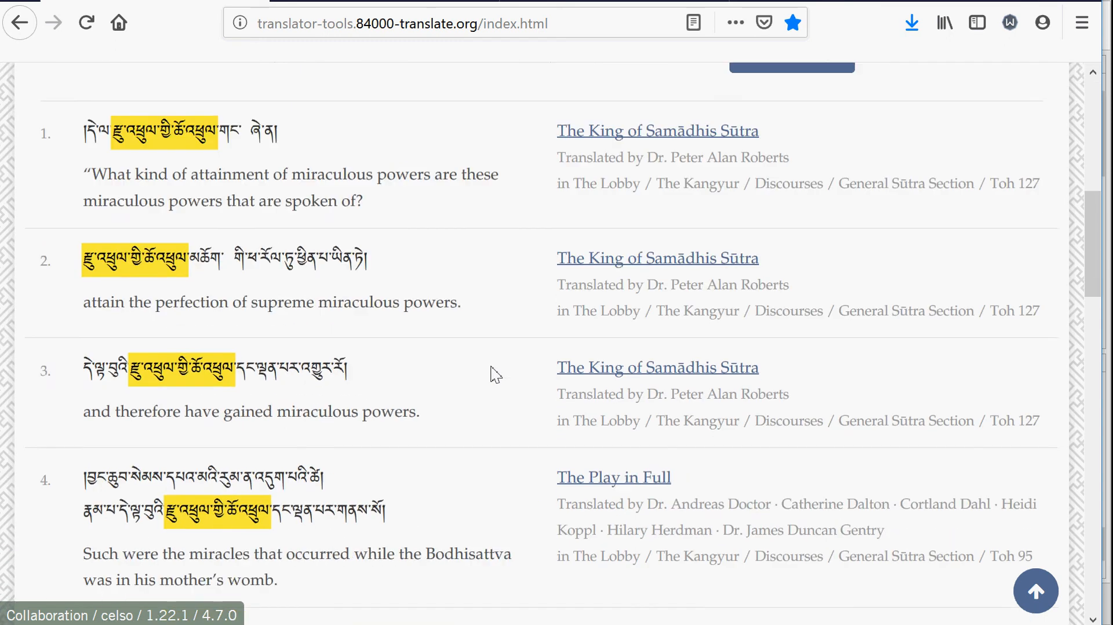
{"action": "scroll", "coordinate": [496, 376], "scroll_direction": "down", "scroll_amount": 8}
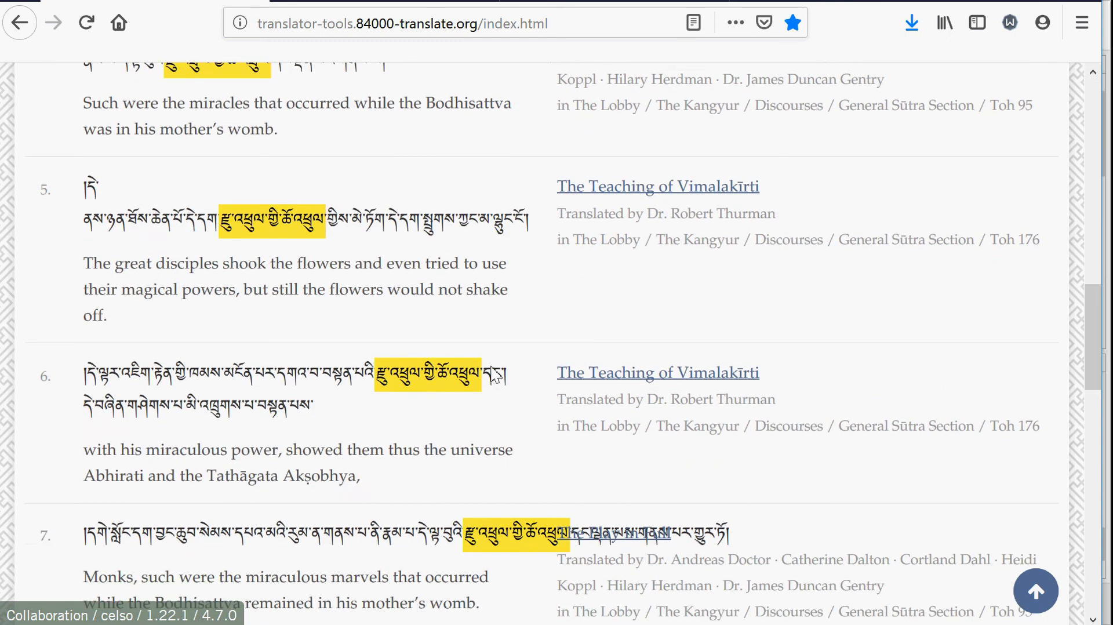
{"action": "scroll", "coordinate": [496, 376], "scroll_direction": "up", "scroll_amount": 6}
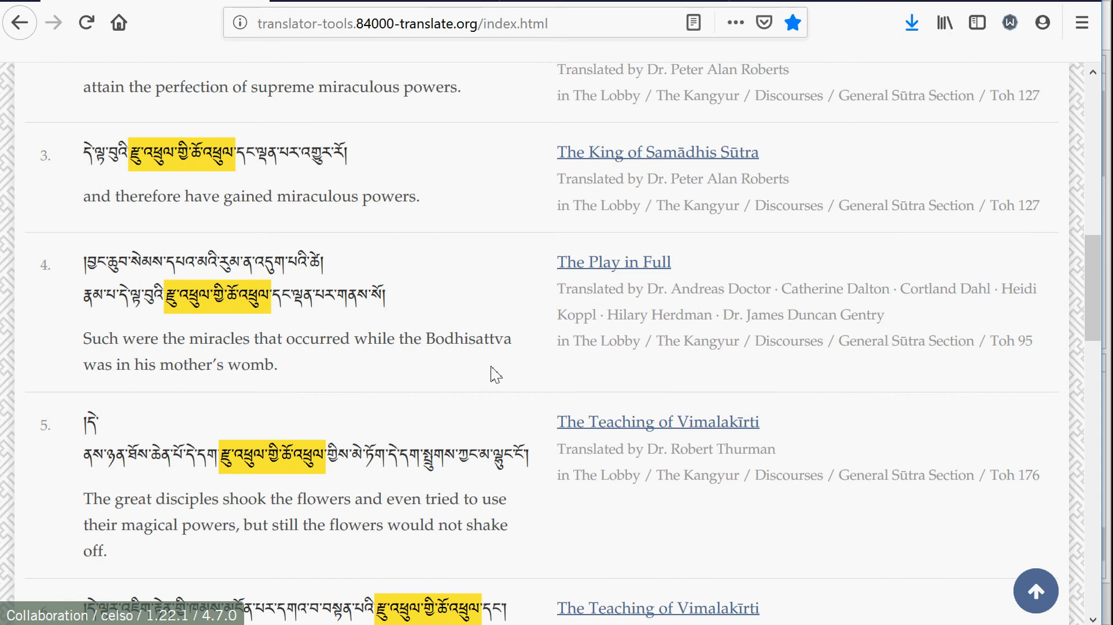
{"action": "scroll", "coordinate": [495, 375], "scroll_direction": "up", "scroll_amount": 6}
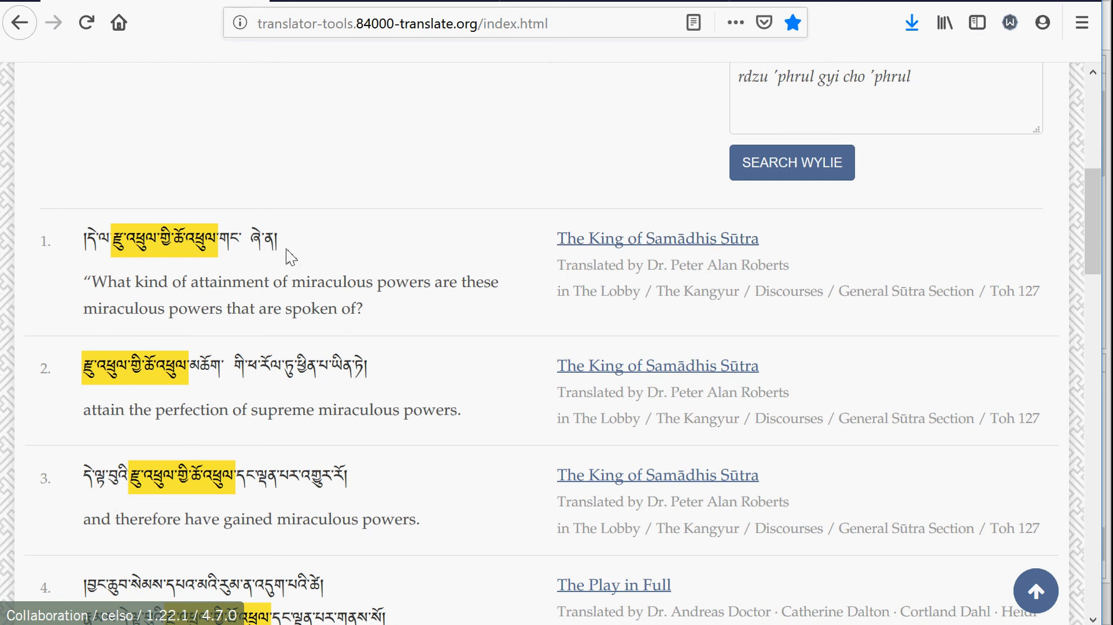
{"action": "scroll", "coordinate": [293, 258], "scroll_direction": "down", "scroll_amount": 8}
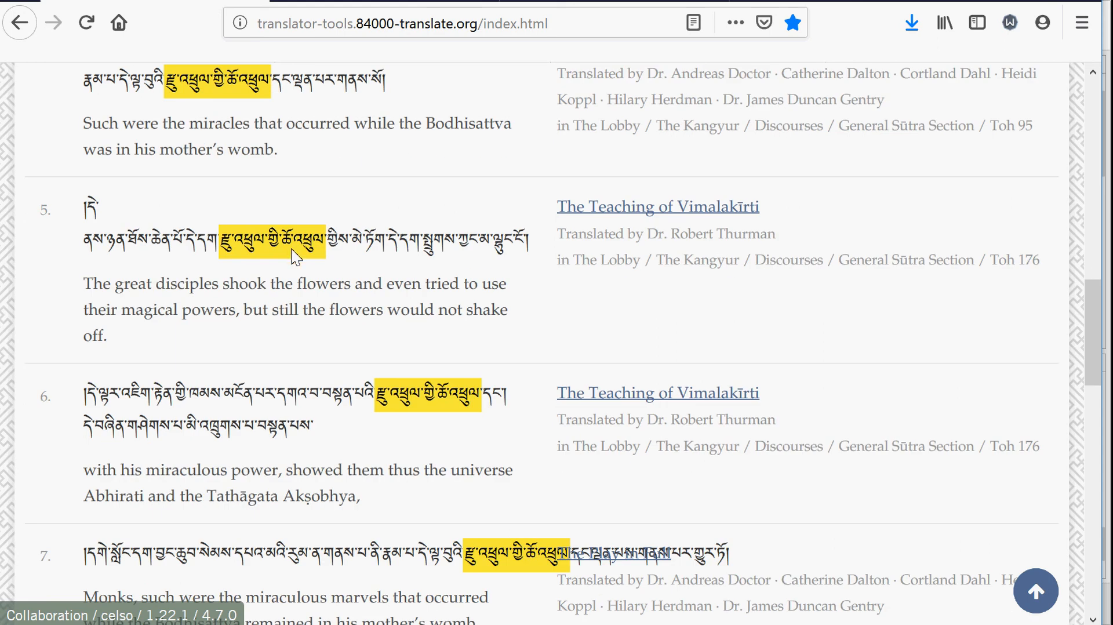
{"action": "scroll", "coordinate": [226, 301], "scroll_direction": "down", "scroll_amount": 5}
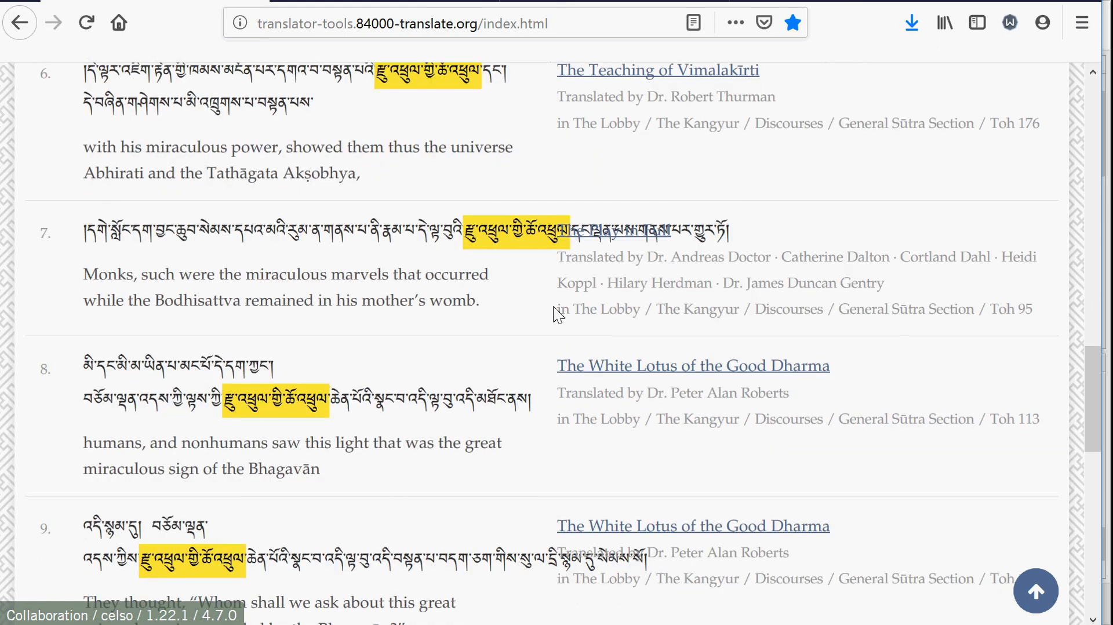
{"action": "scroll", "coordinate": [571, 272], "scroll_direction": "down", "scroll_amount": 5}
{"action": "scroll", "coordinate": [580, 382], "scroll_direction": "down", "scroll_amount": 2}
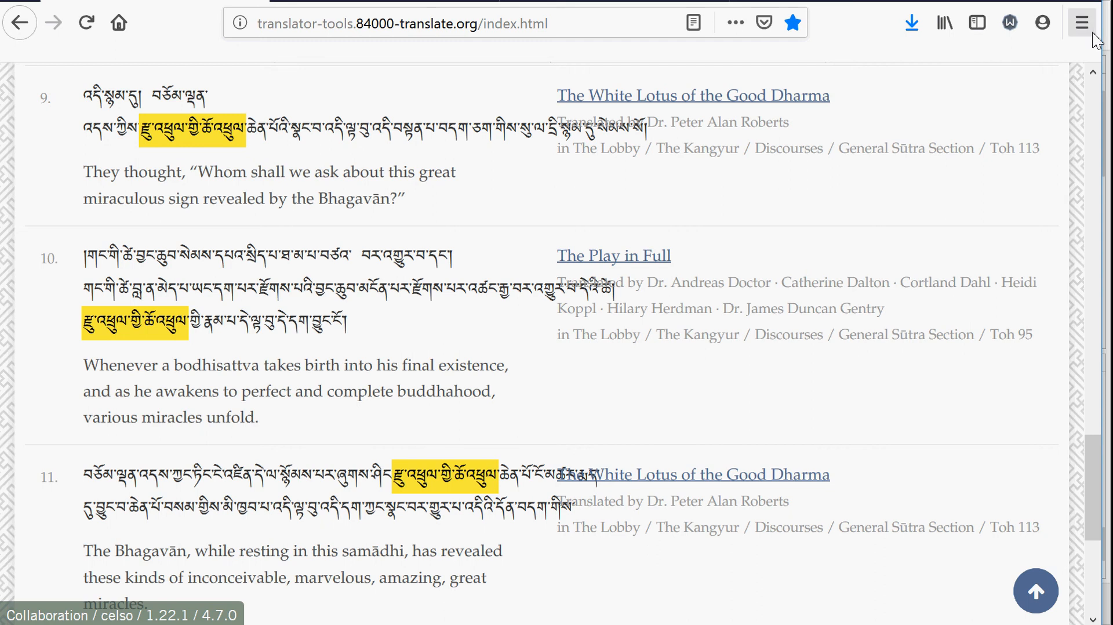
{"action": "left_click_drag", "start_coordinate": [1101, 44], "coordinate": [1112, 44]}
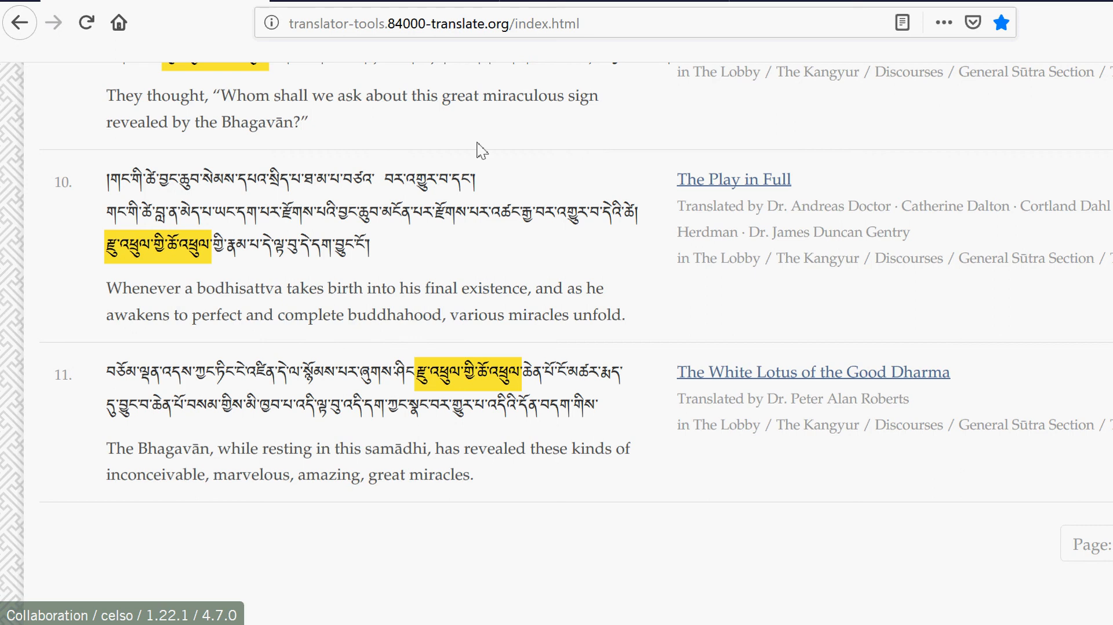
- Open The Play in Full passage 7.32 in a new tab, signing in to the Reading Room, then return to the results
{"action": "right_click", "coordinate": [772, 180]}
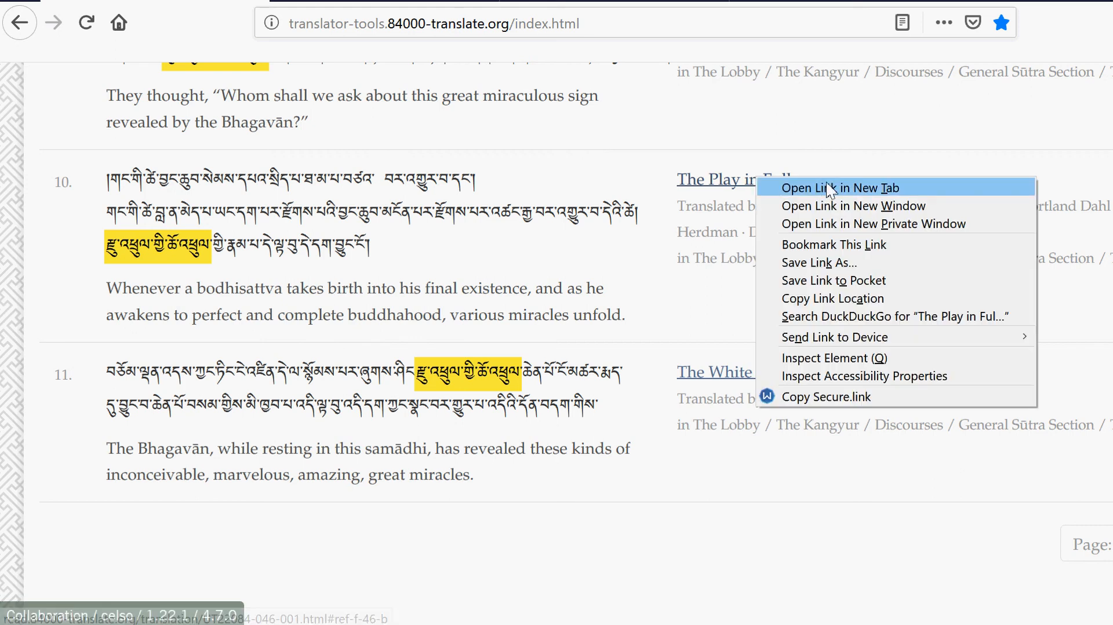
{"action": "left_click", "coordinate": [780, 187]}
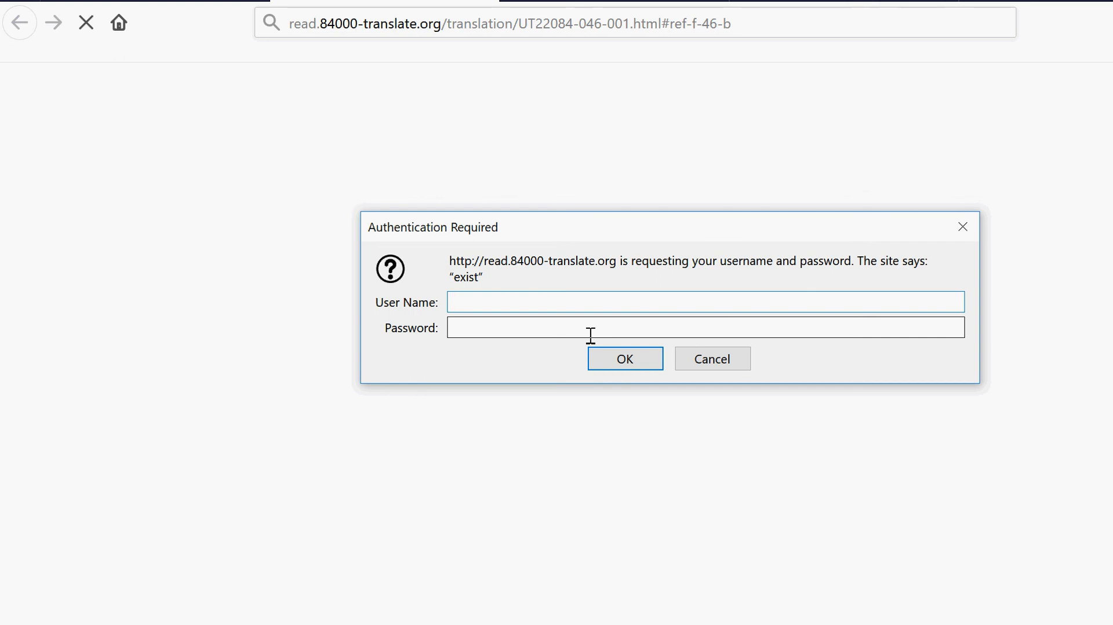
{"action": "type", "text": "celso"}
{"action": "left_click", "coordinate": [590, 328]}
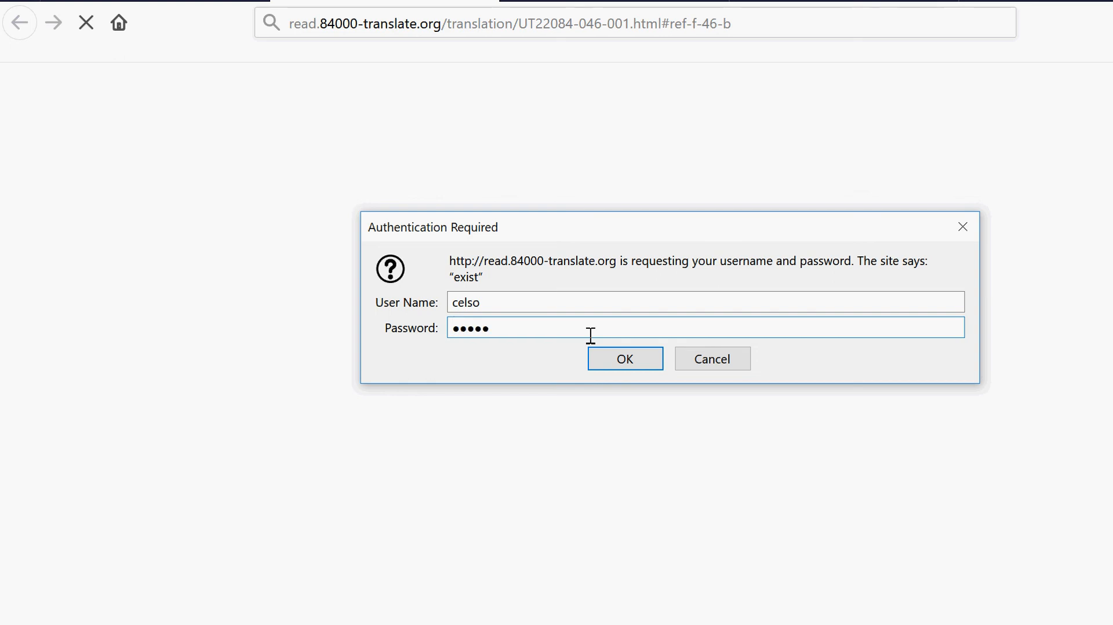
{"action": "key", "text": "Return"}
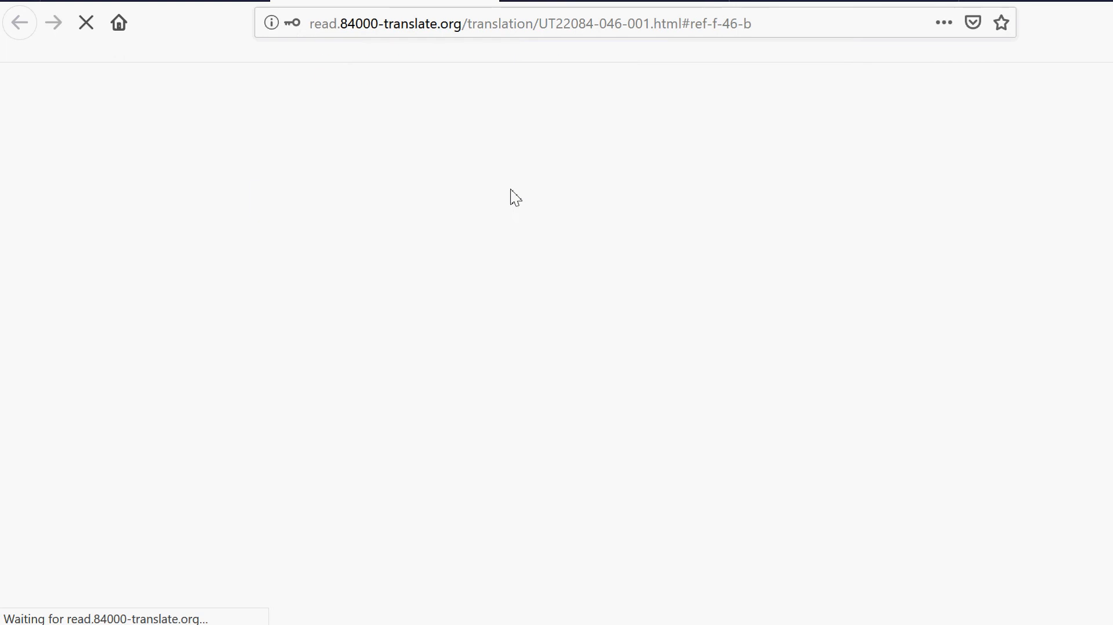
{"action": "left_click", "coordinate": [539, 202]}
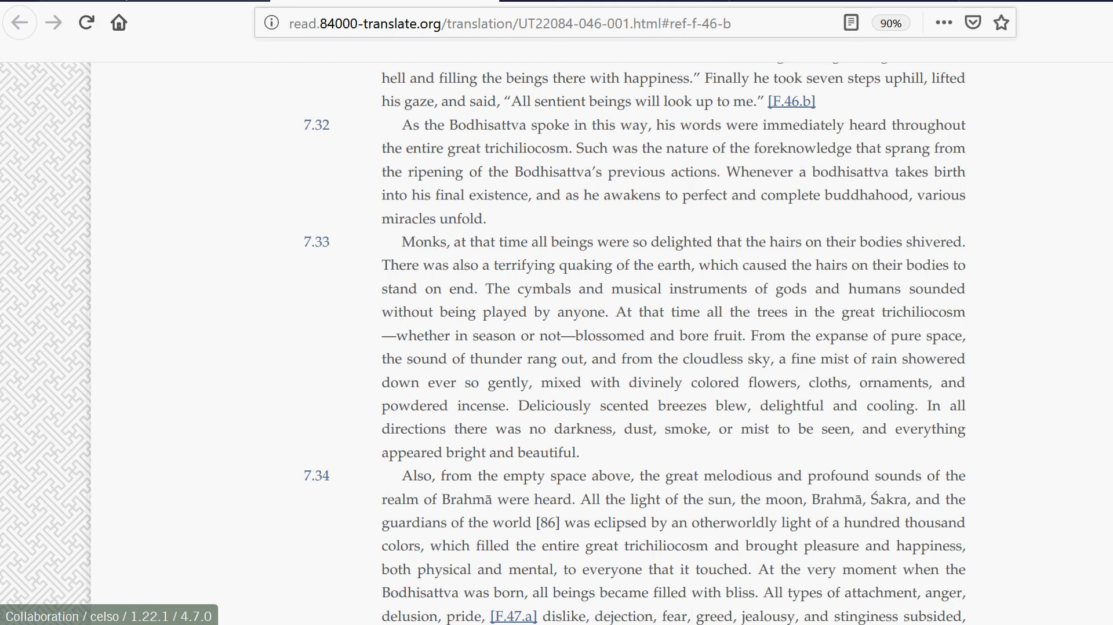
{"action": "left_click", "coordinate": [120, 0]}
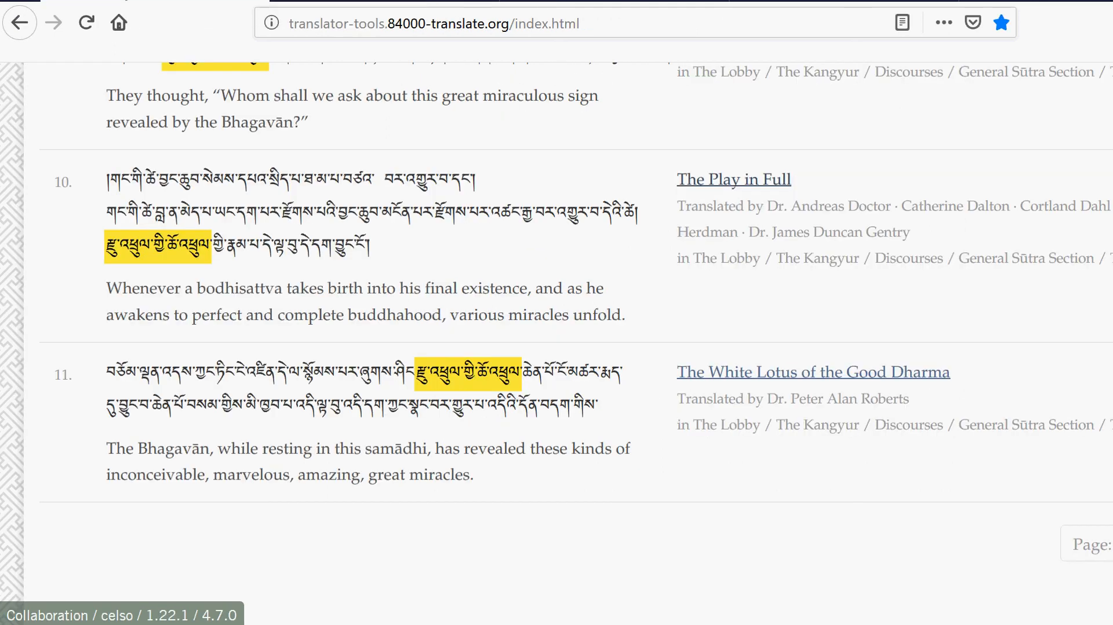